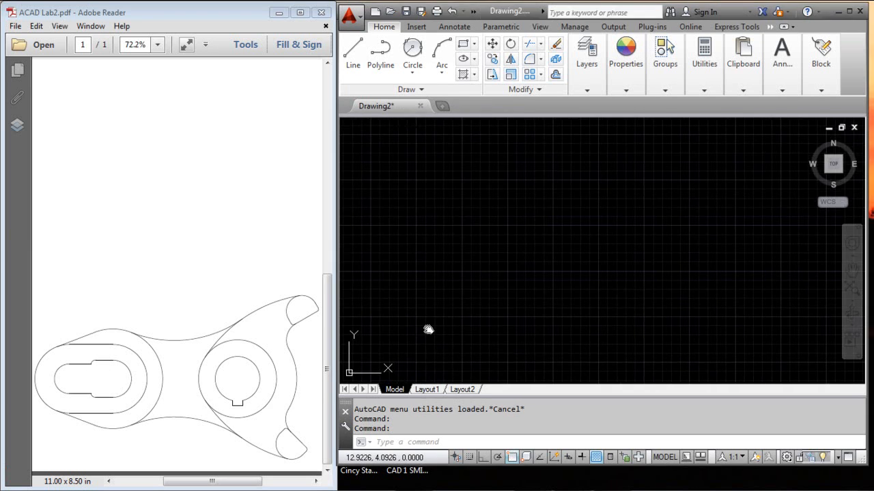
- Turn off the grid display in the drafting settings
middle_click_drag(499, 300, 607, 201)
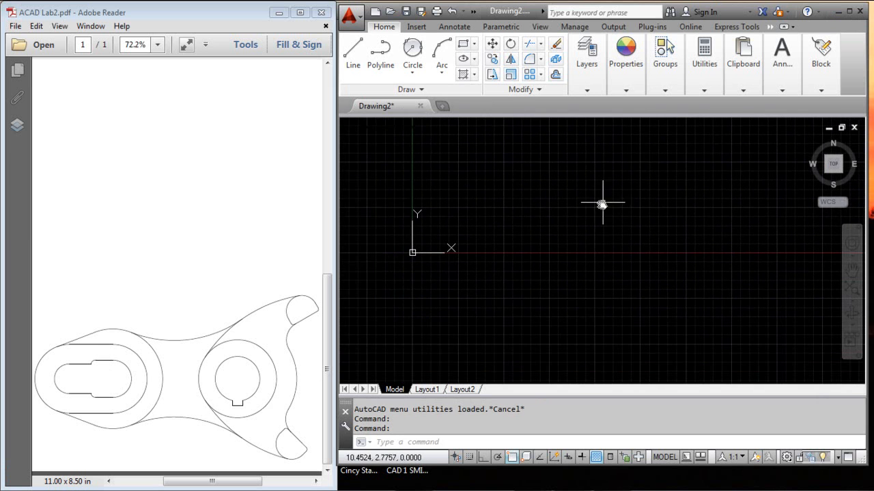
middle_click_drag(460, 256, 584, 254)
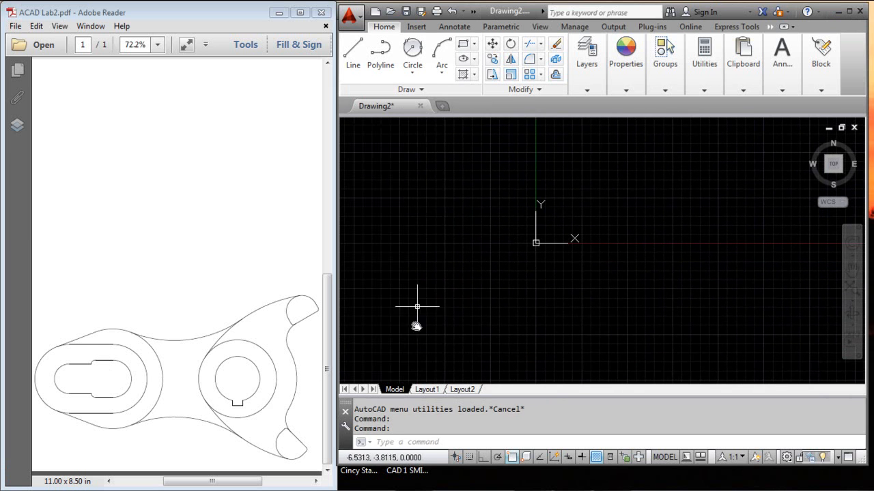
right_click(470, 457)
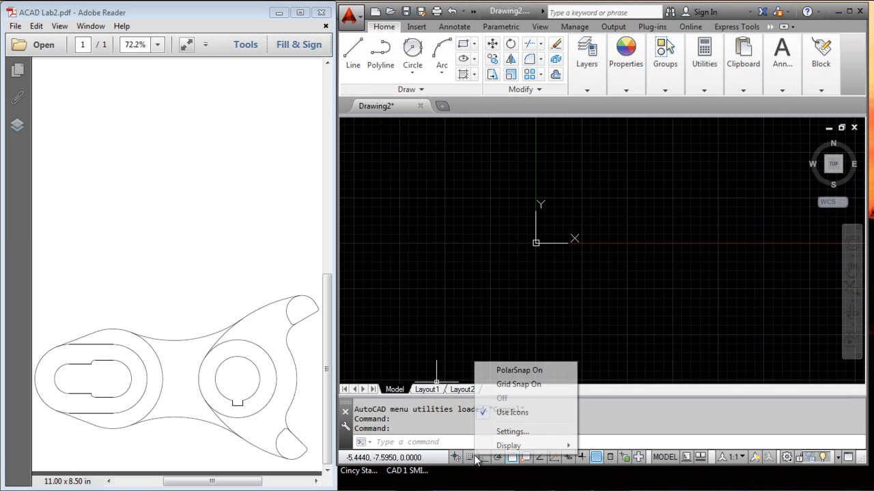
left_click(512, 432)
left_click(423, 65)
left_click(435, 294)
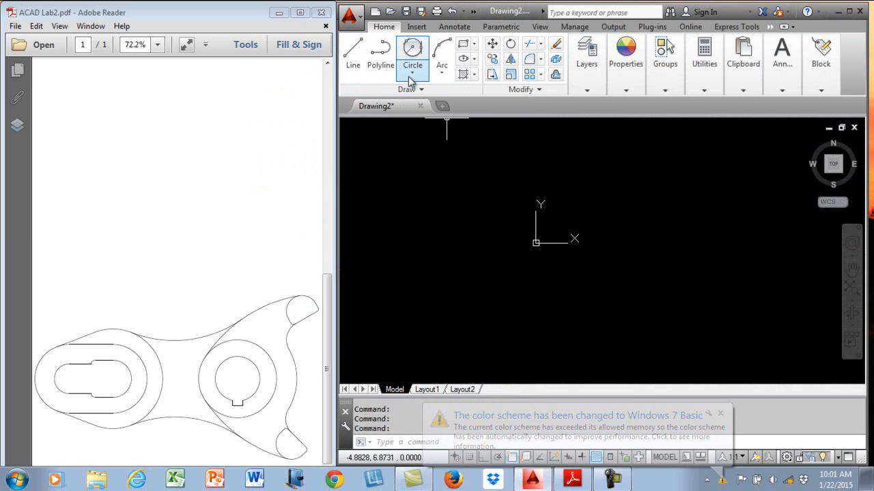
- Draw a center-radius circle centred at 0,0 with a radius of .86
left_click(411, 75)
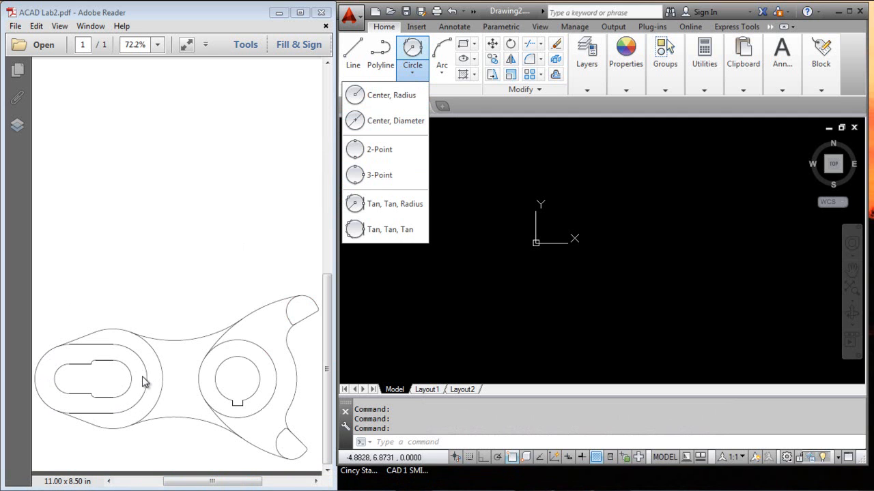
left_click(385, 95)
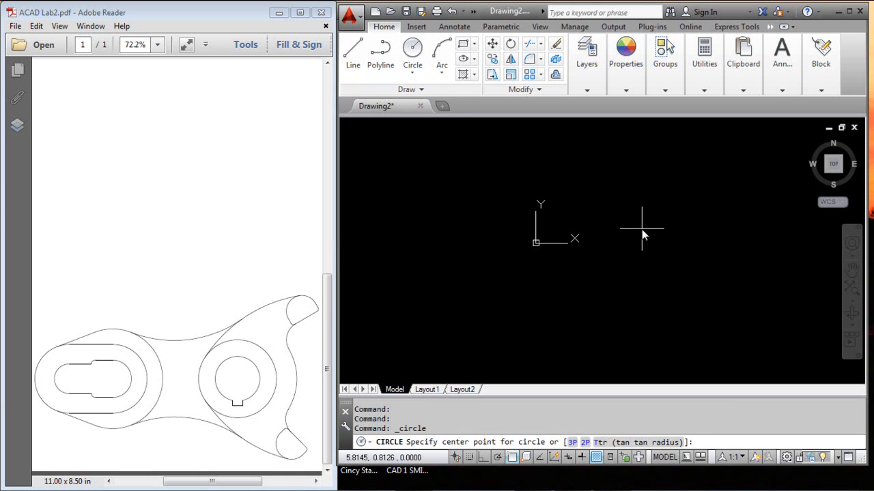
type("0,0")
key("Return")
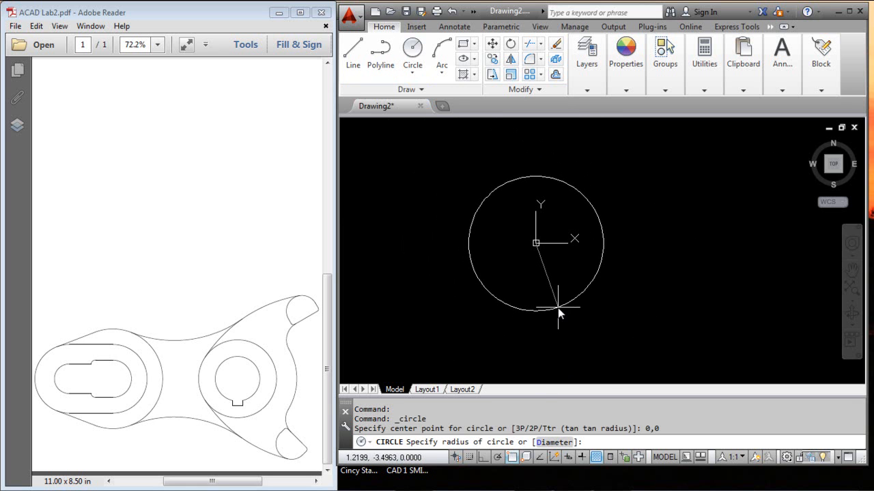
type(".86")
key("Return")
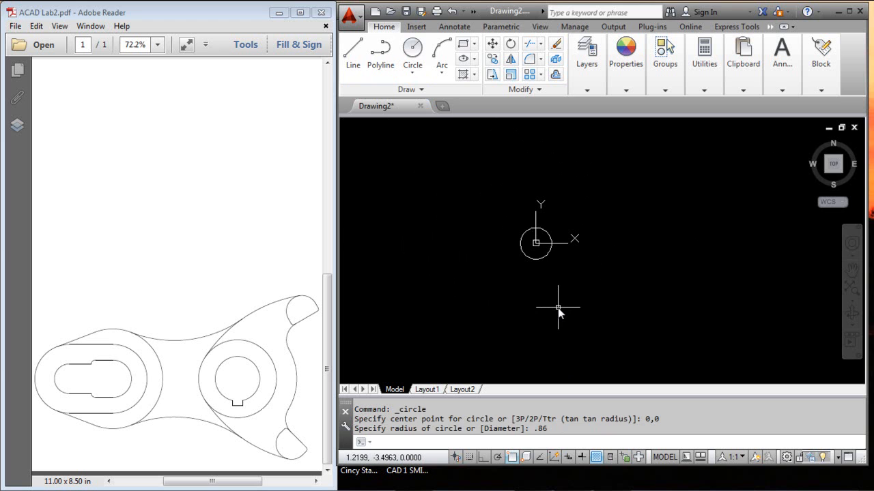
- Erase the circle centred at the origin
key("Return")
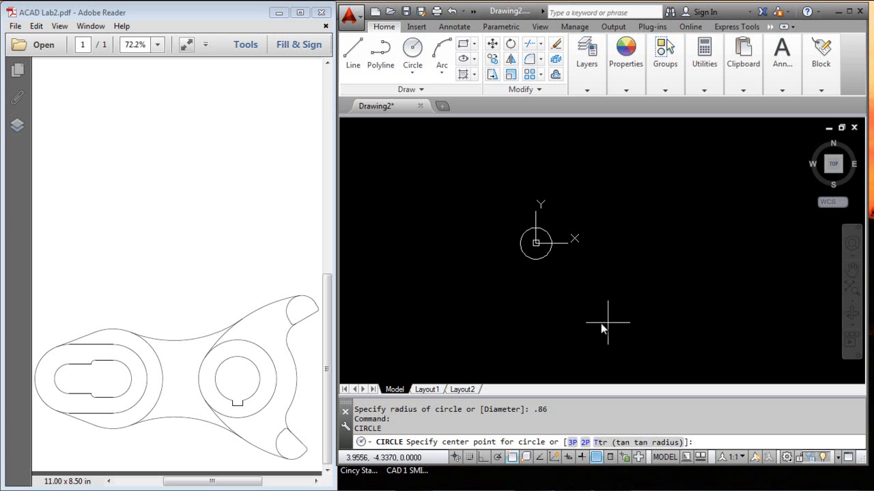
key("Escape")
left_click(542, 258)
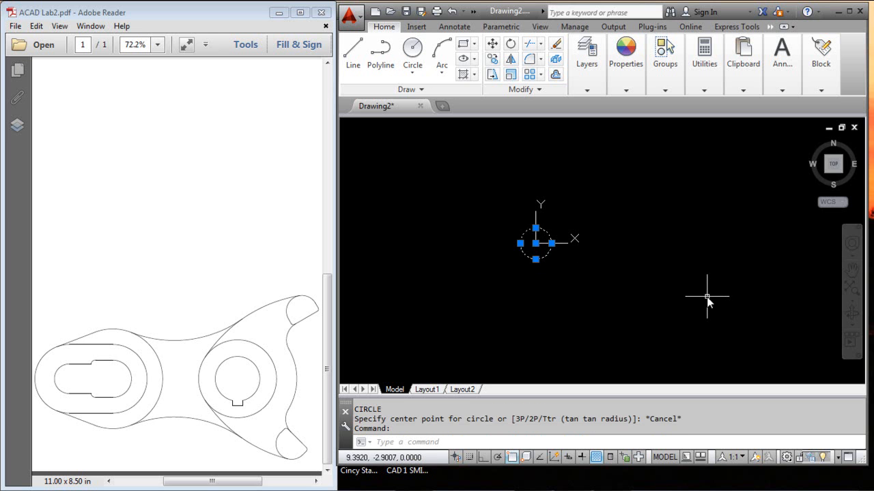
key("Delete")
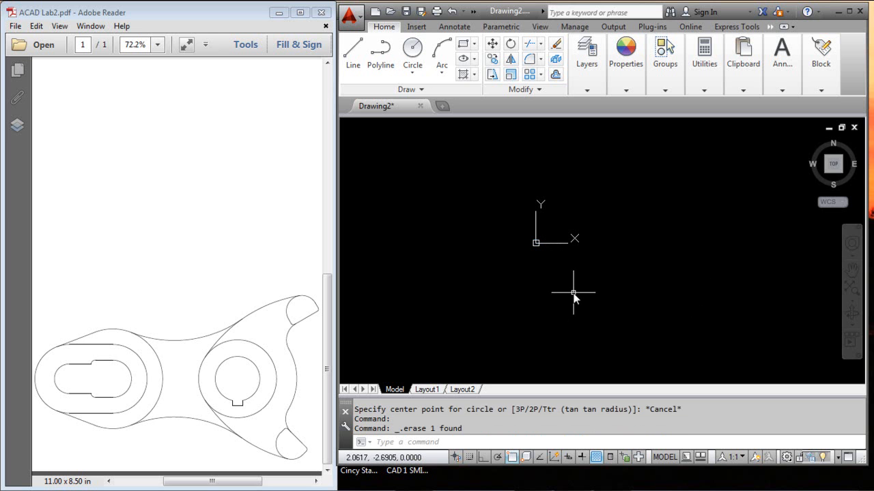
- Draw two circles with a radius of .866, one centred at 0,0 and the other at 1.102,0
left_click(415, 52)
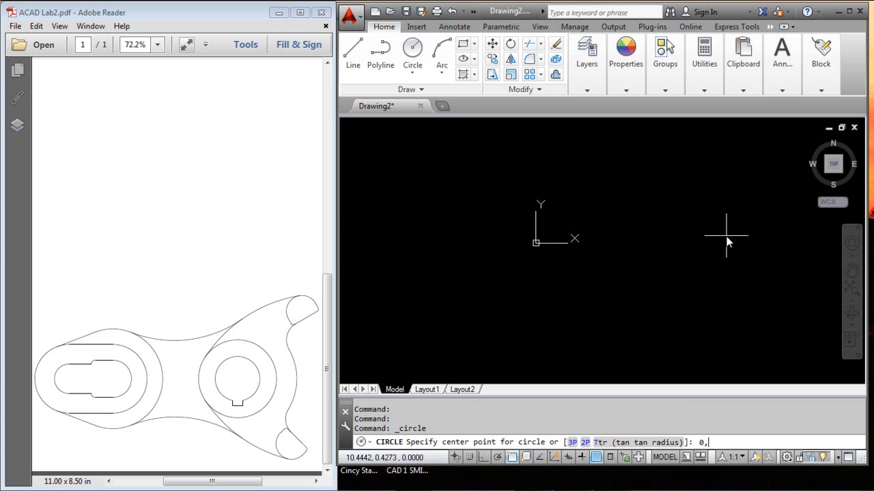
key("Return")
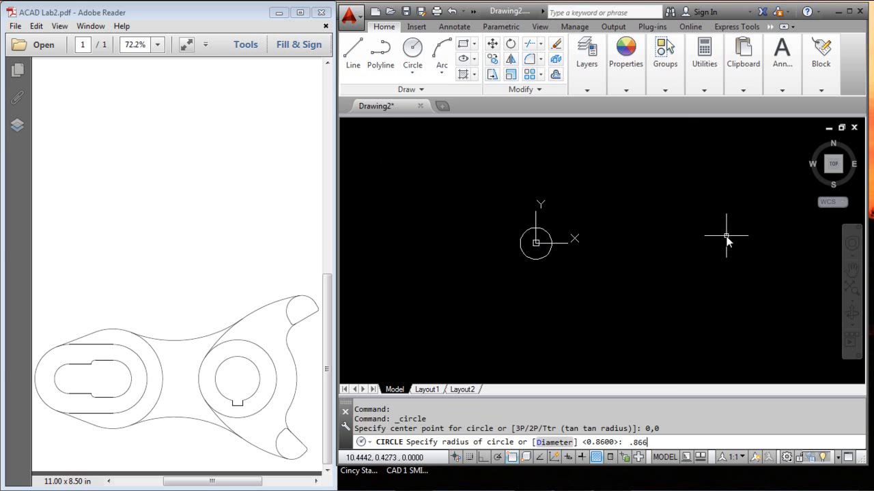
key("Return")
key("Return")
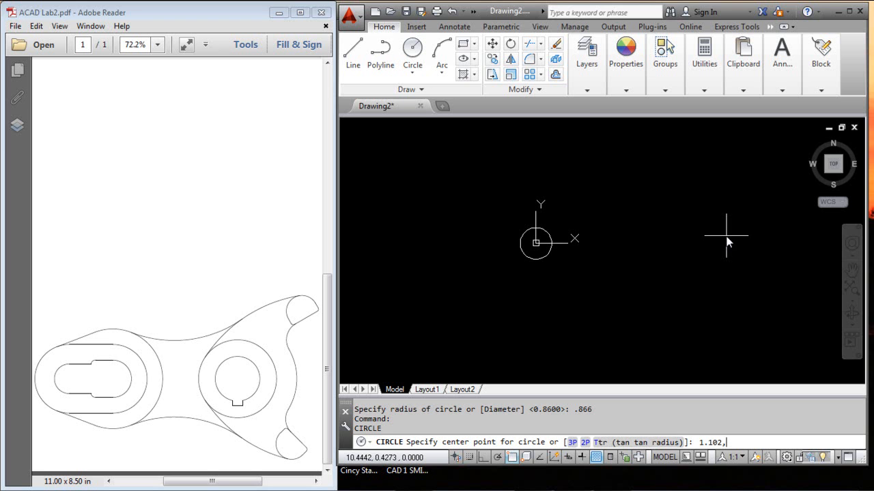
key("Return")
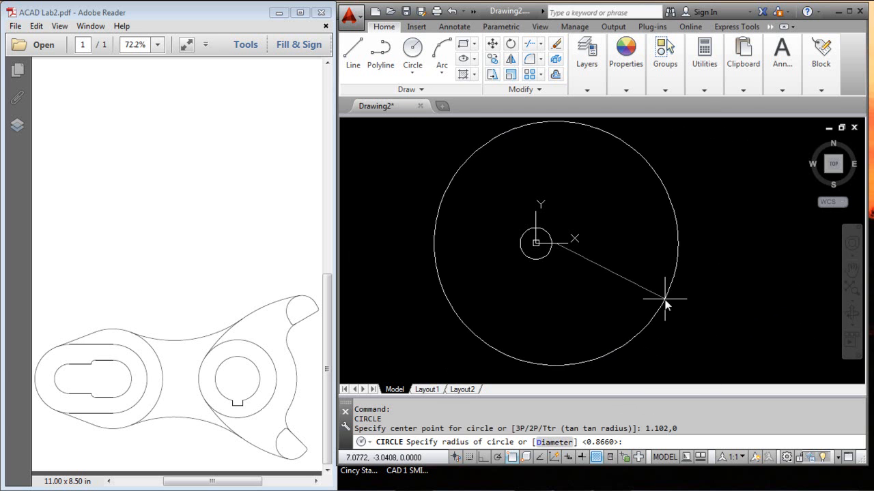
key("Return")
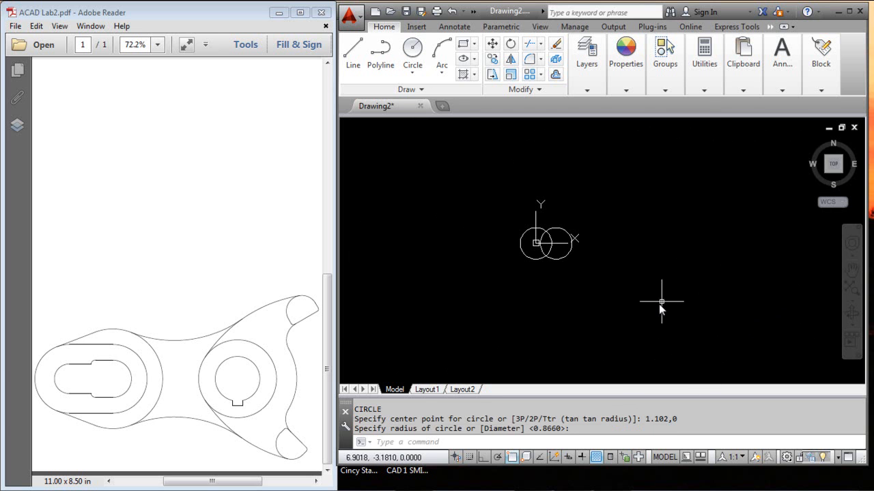
- Draw a line from the top quadrant of the left circle tangent to the top of the right circle
middle_click(551, 294)
middle_click(550, 293)
scroll(612, 278, "up", 2)
scroll(612, 277, "down", 3)
scroll(618, 279, "up", 1)
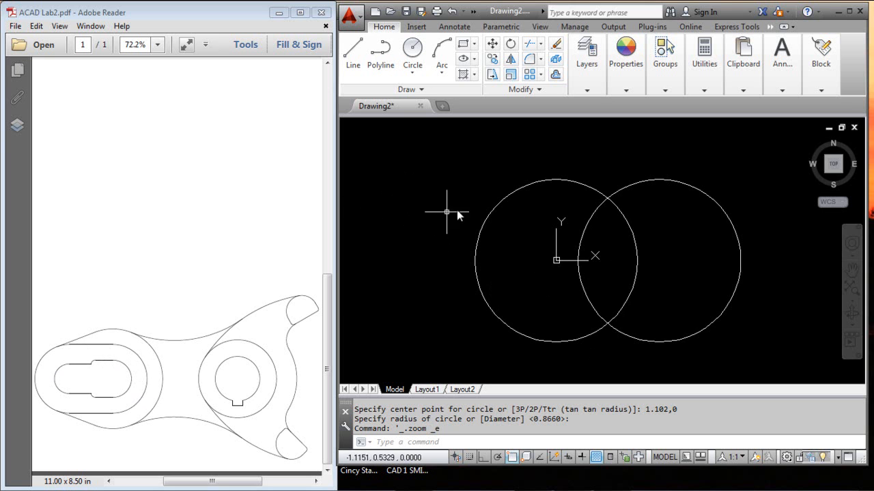
left_click(350, 78)
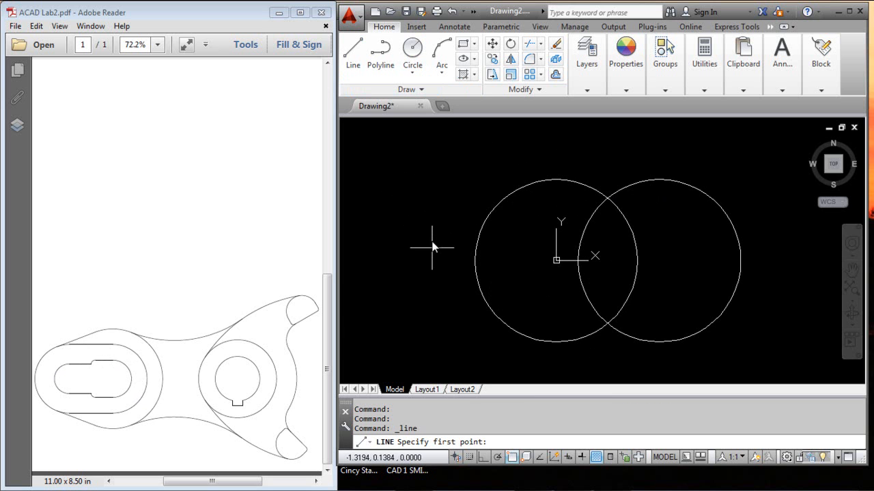
right_click(439, 177, "shift")
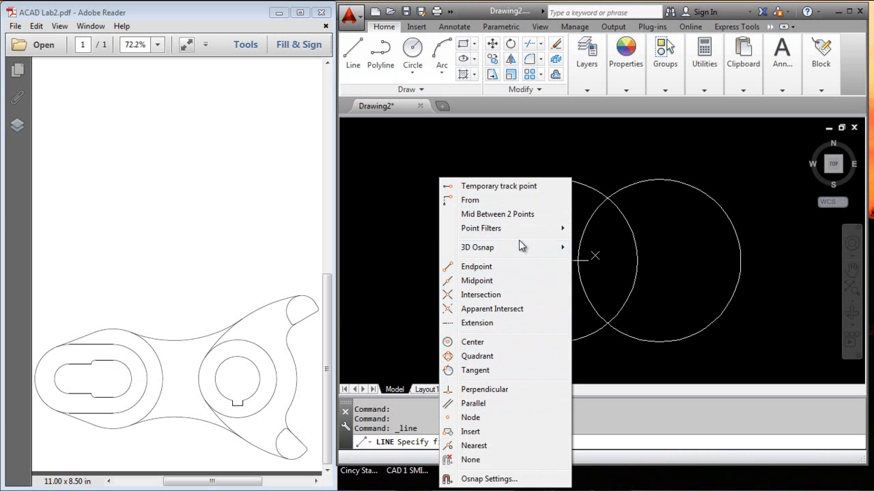
left_click(477, 356)
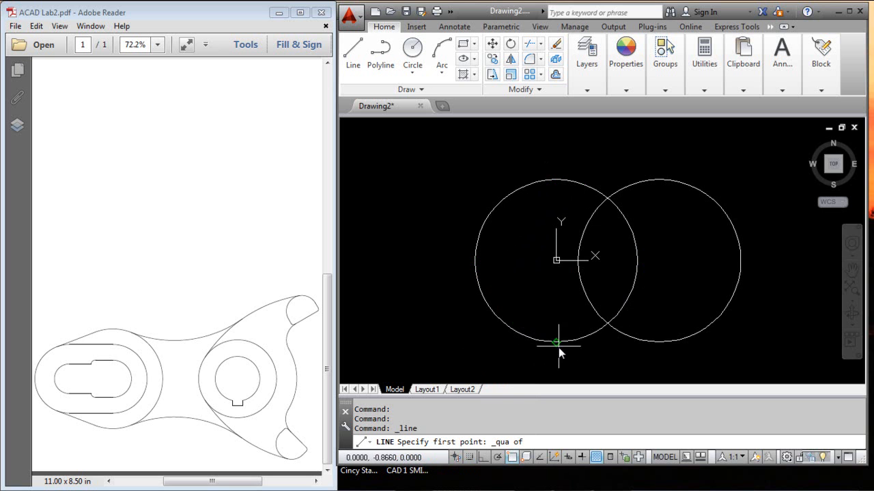
left_click(556, 180)
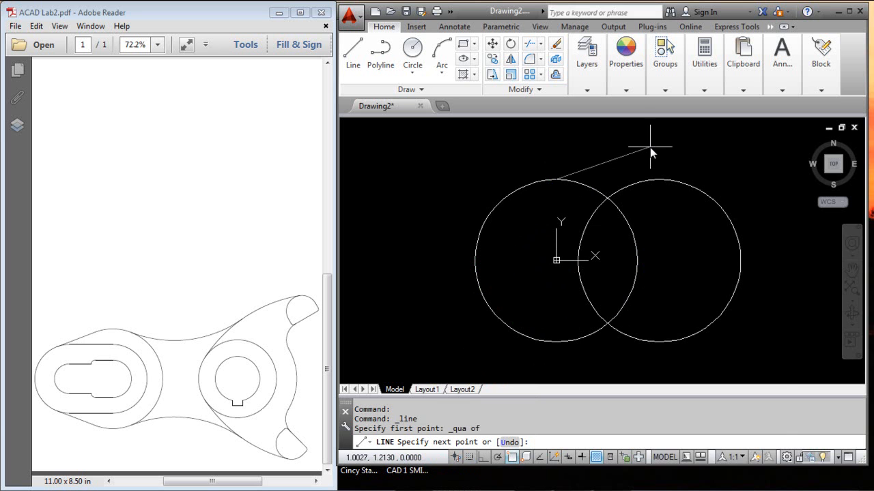
right_click(650, 152, "shift")
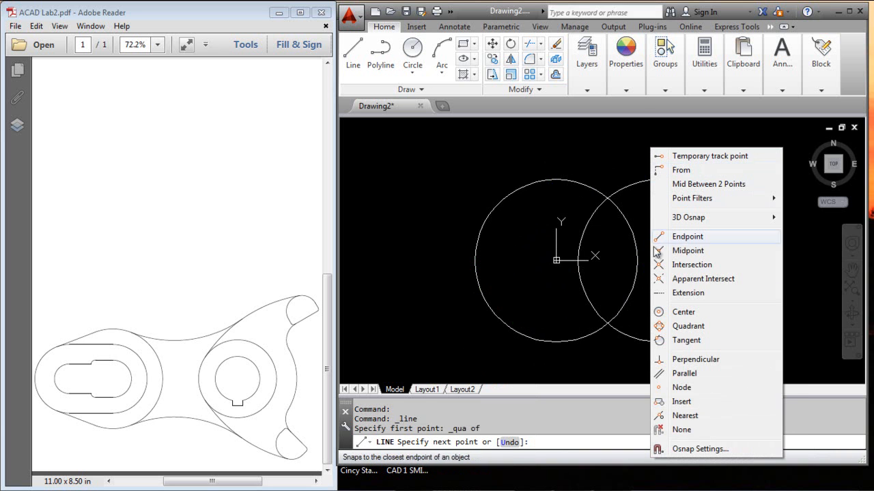
left_click(686, 340)
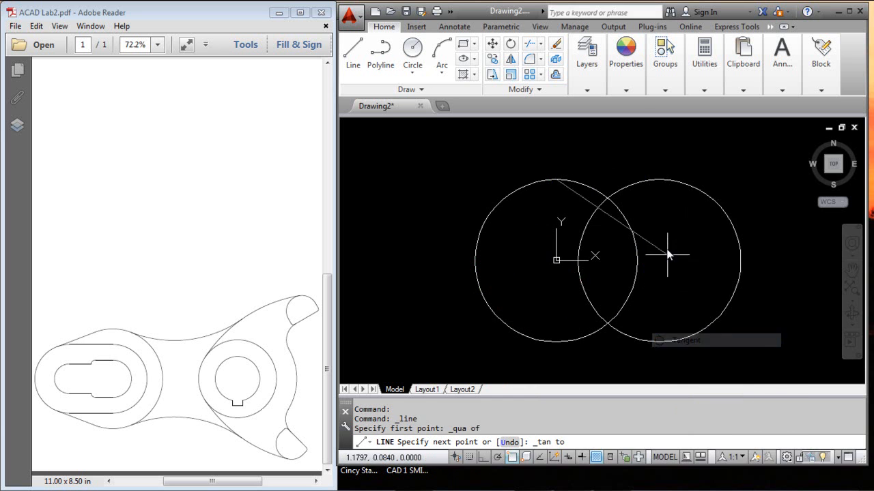
left_click(697, 189)
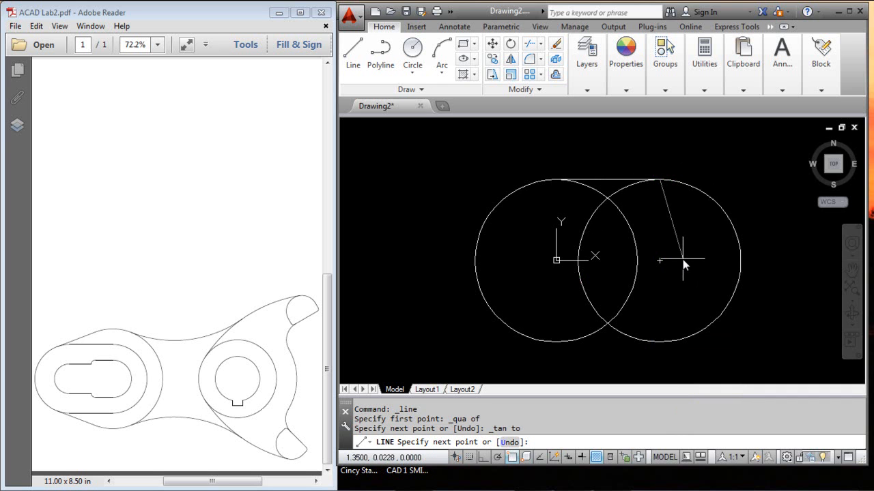
key("Return")
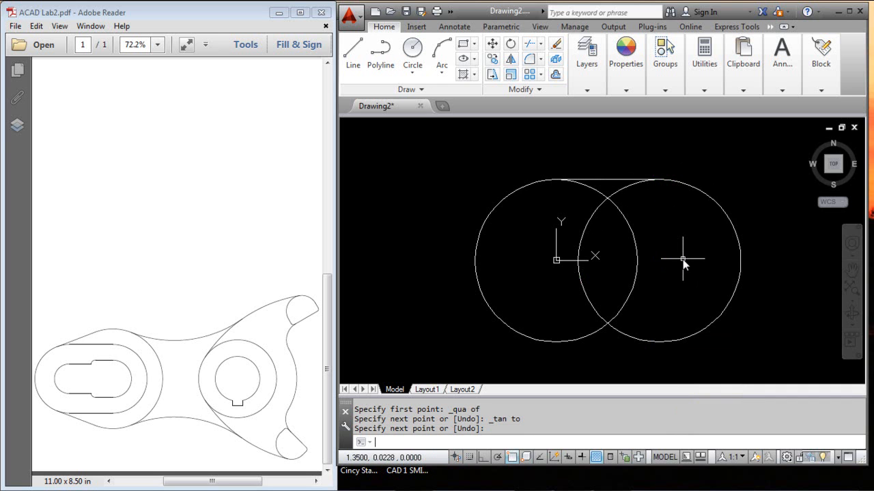
- Draw a line tangent to the undersides of both circles, from the right circle to the left one
key("Return")
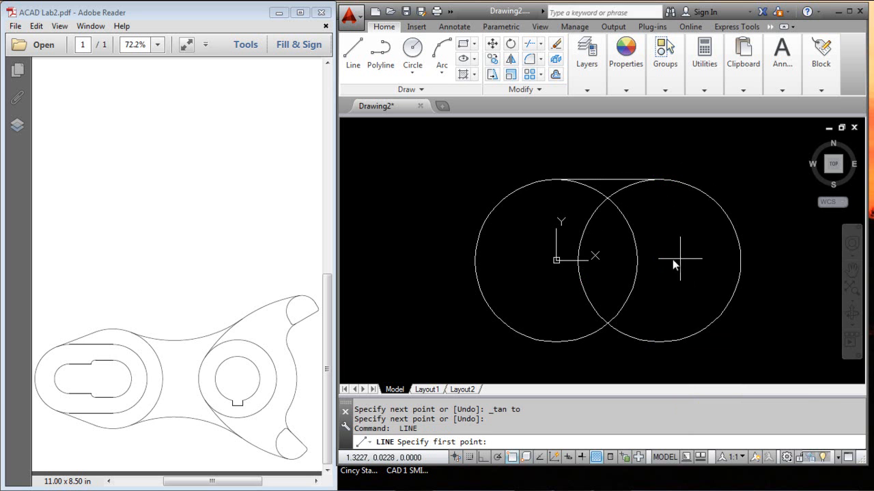
right_click(674, 258, "shift")
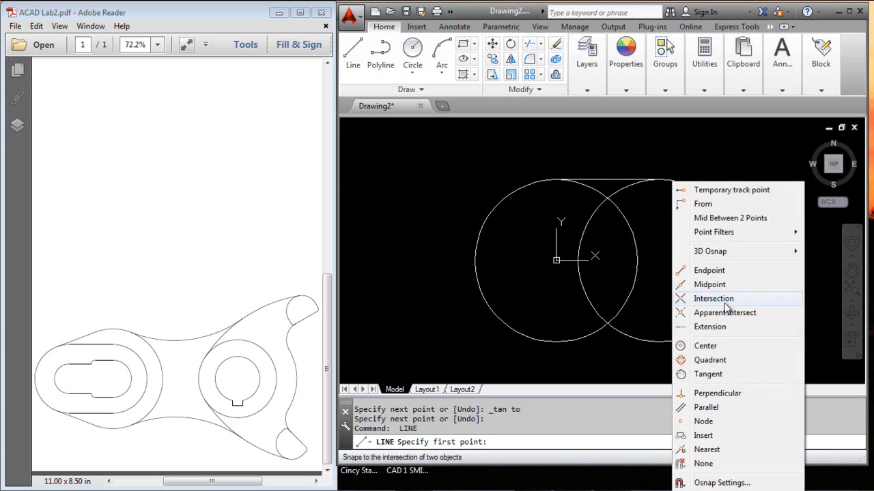
left_click(722, 373)
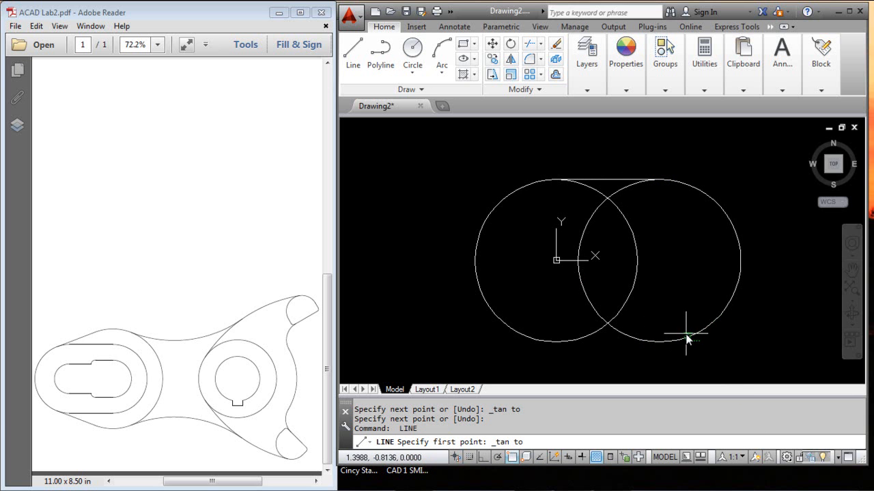
left_click(686, 337)
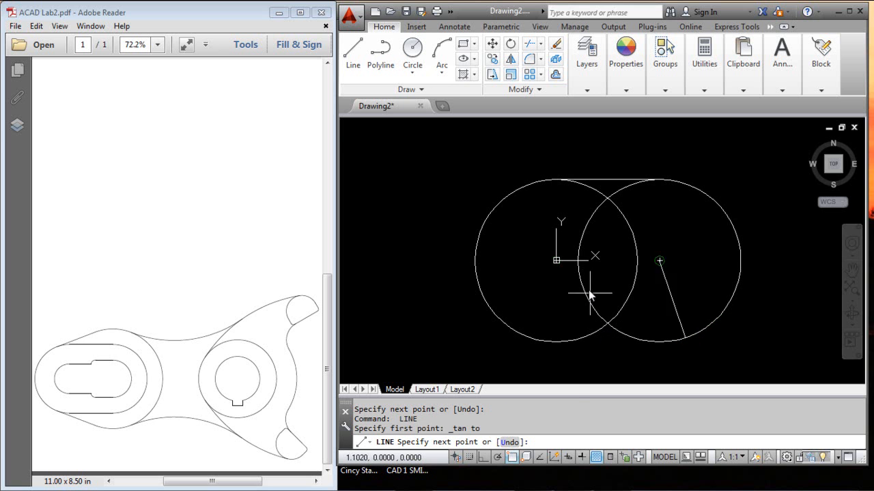
right_click(449, 172, "shift")
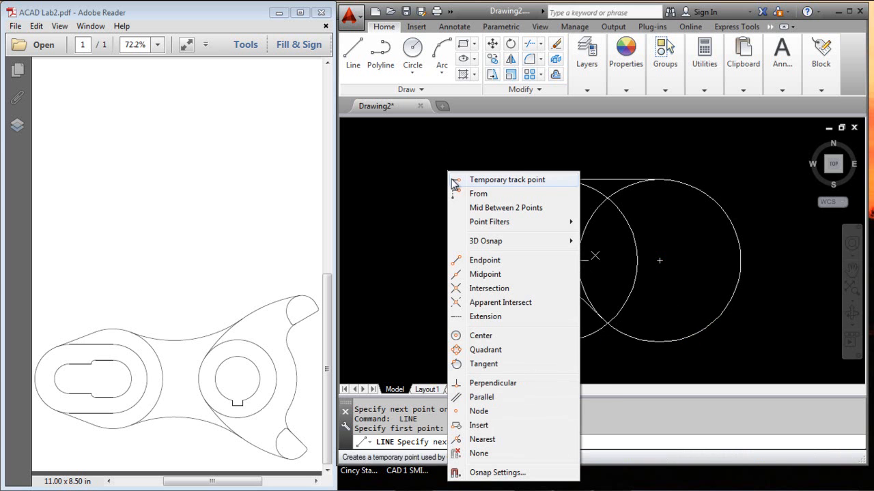
left_click(482, 363)
left_click(570, 347)
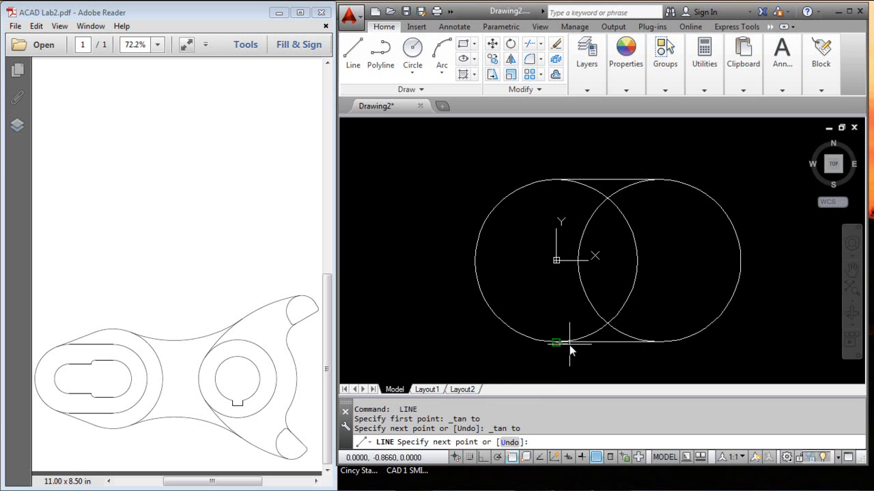
key("Return")
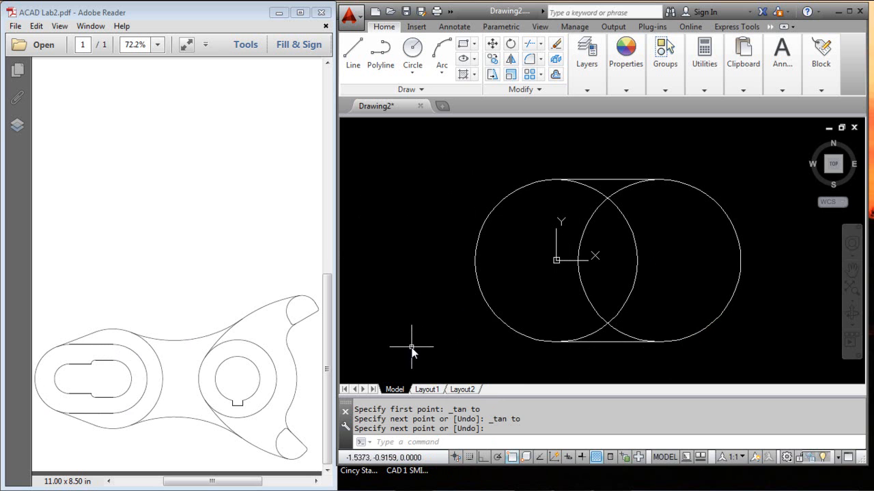
key("Escape")
- Trim the inner arcs of both circles using the upper and lower tangent lines as cutting edges, leaving one slot outline
type("tr")
key("Return")
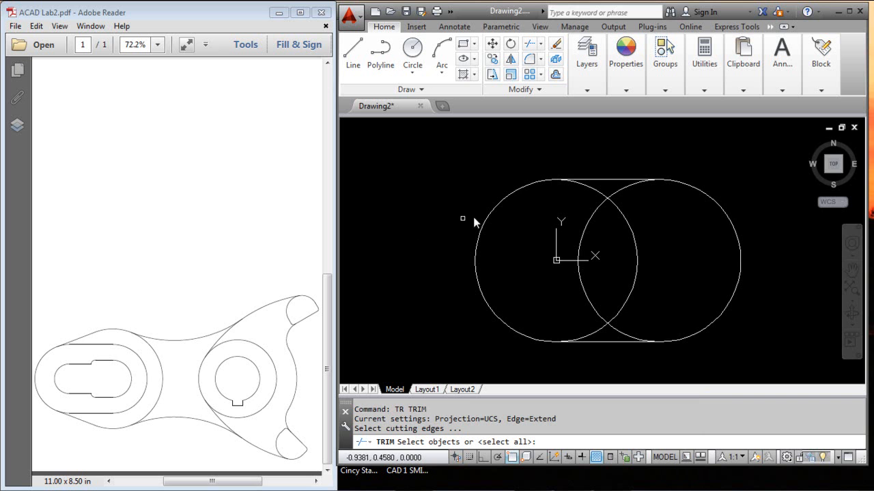
left_click(616, 179)
left_click(605, 342)
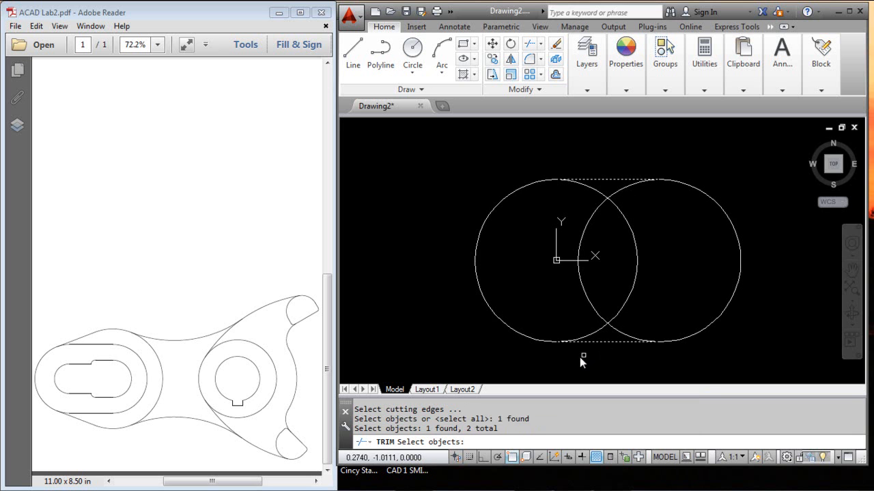
key("Return")
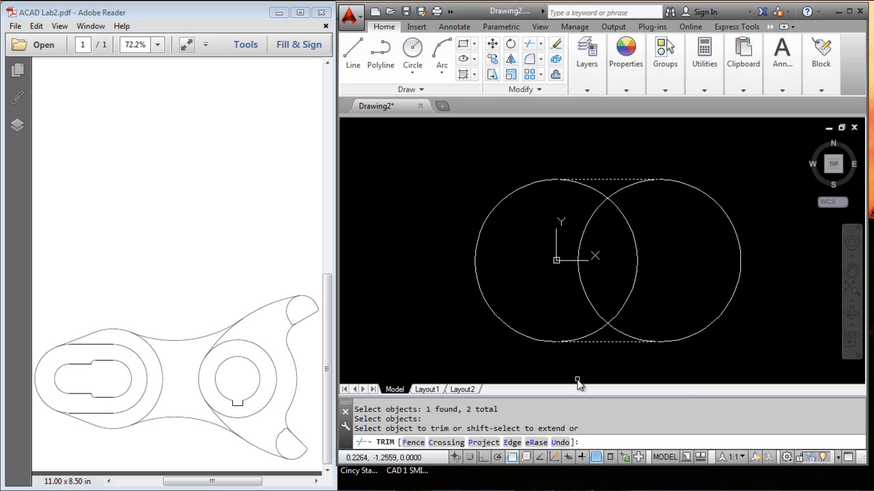
left_click(584, 234)
left_click(630, 229)
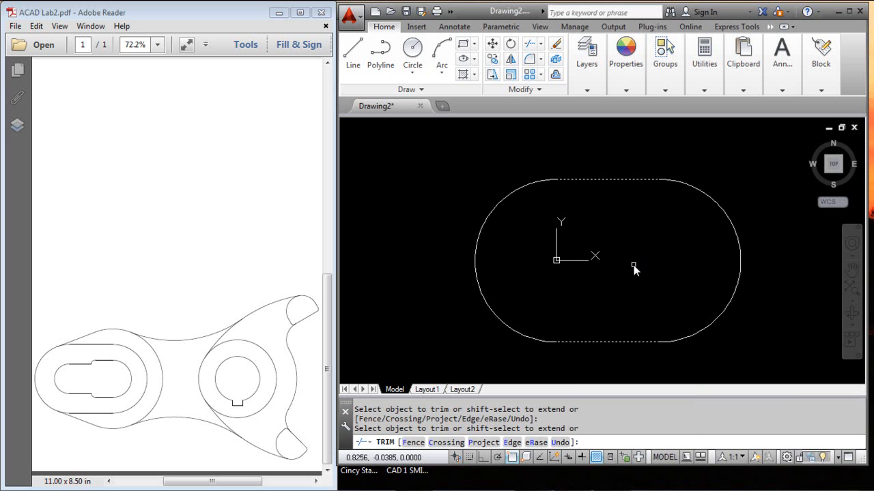
key("Return")
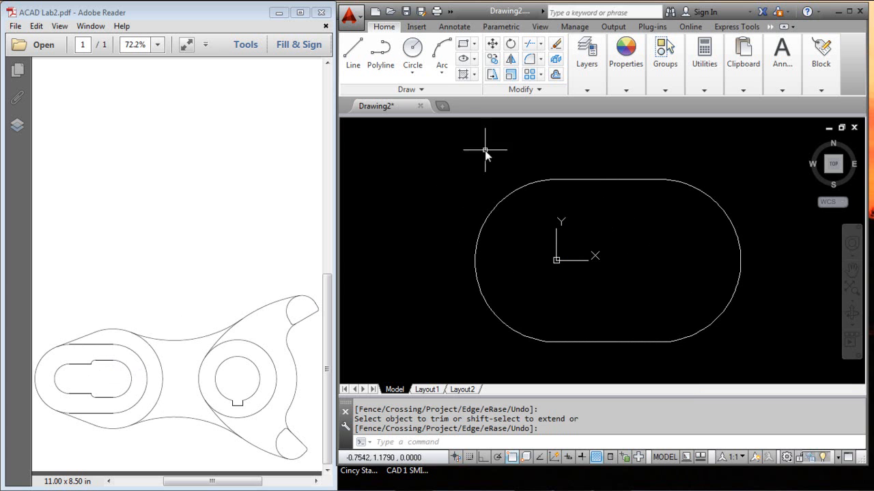
- Save the drawing as ACAD Lab2 Video in the 1MET131_Lessons folder
left_click(407, 11)
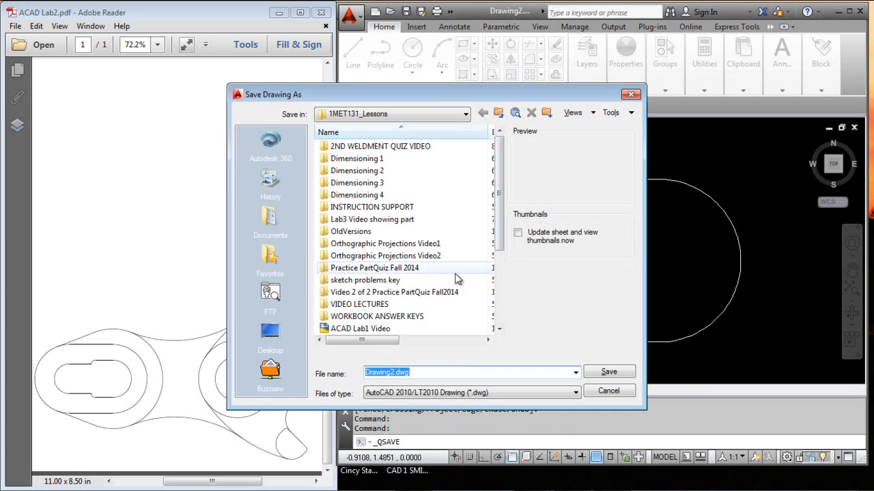
left_click(362, 328)
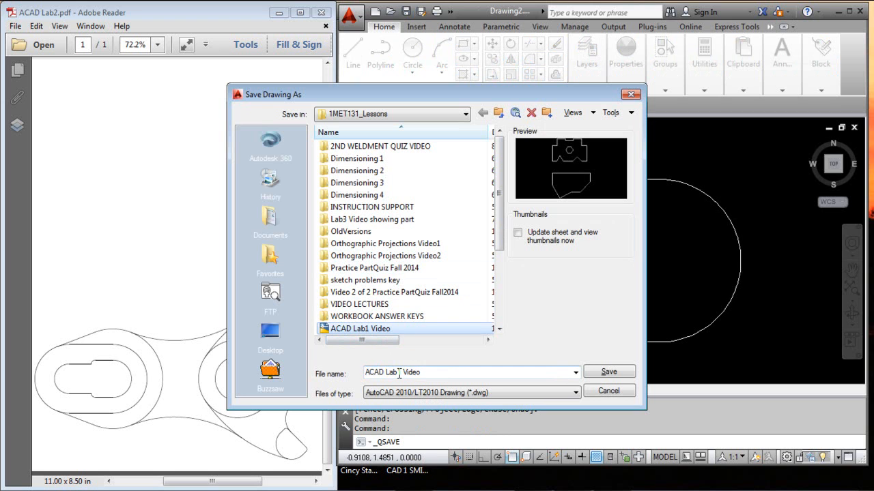
left_click(409, 373)
left_click(401, 373)
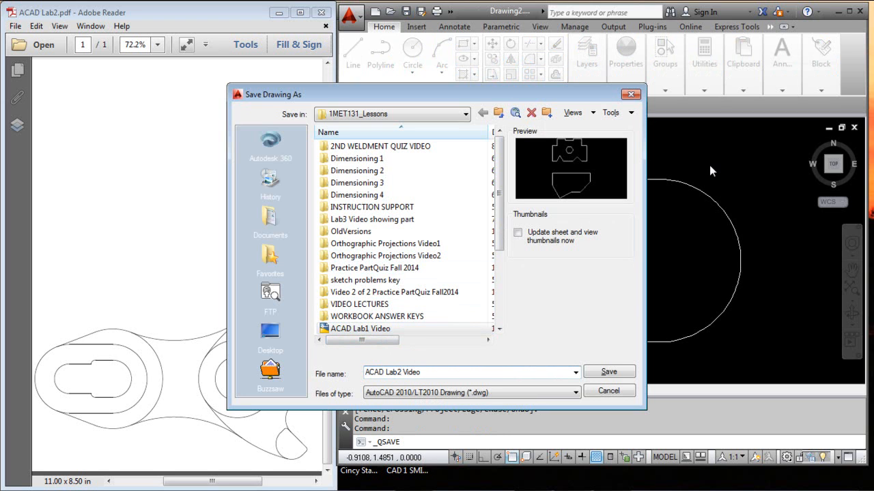
key("Return")
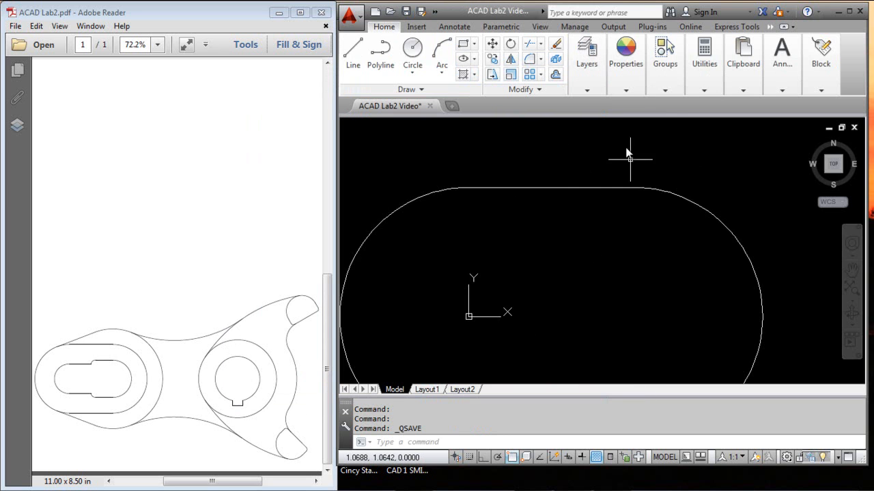
- Draw a circle with a diameter of .748 centred on the slot's left arc
scroll(566, 219, "up", 2)
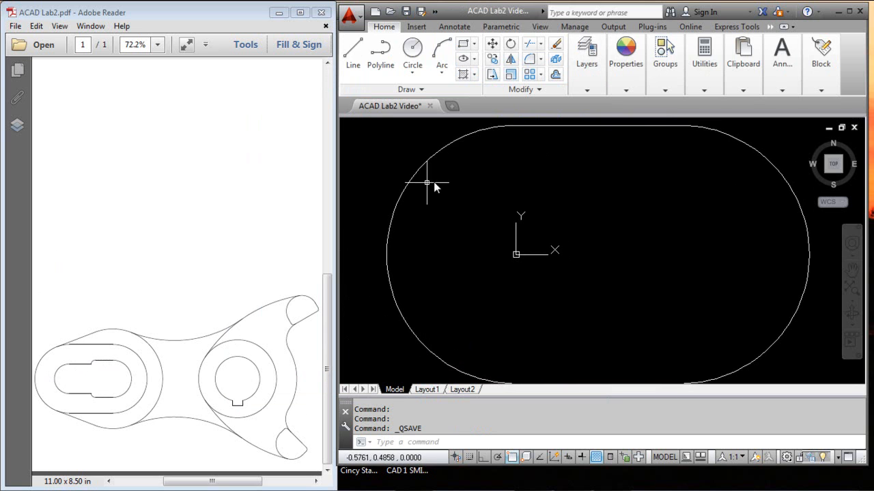
left_click(413, 71)
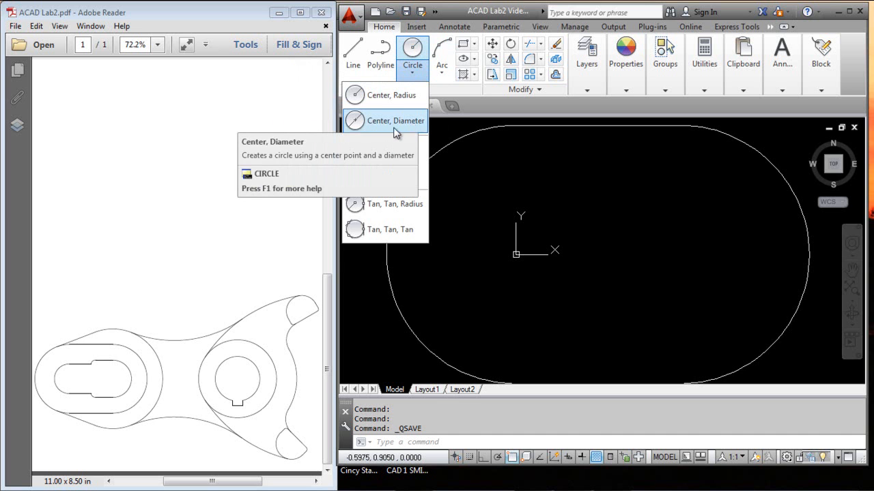
left_click(409, 95)
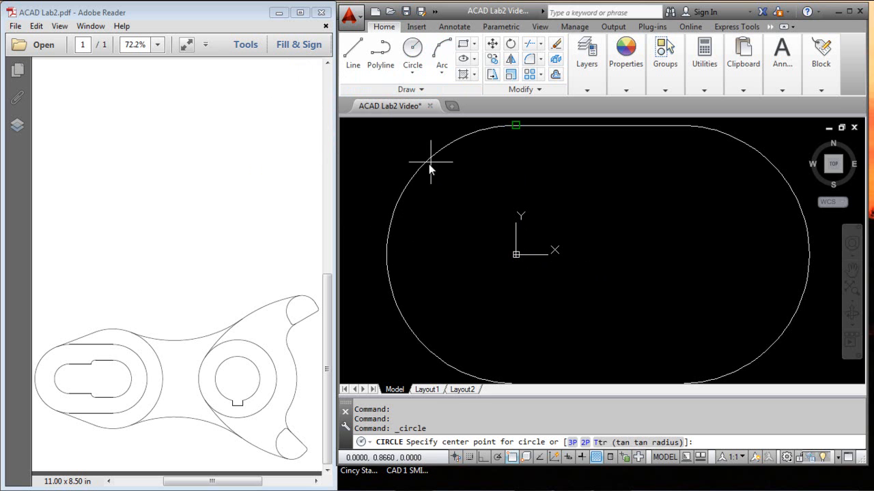
left_click(385, 268)
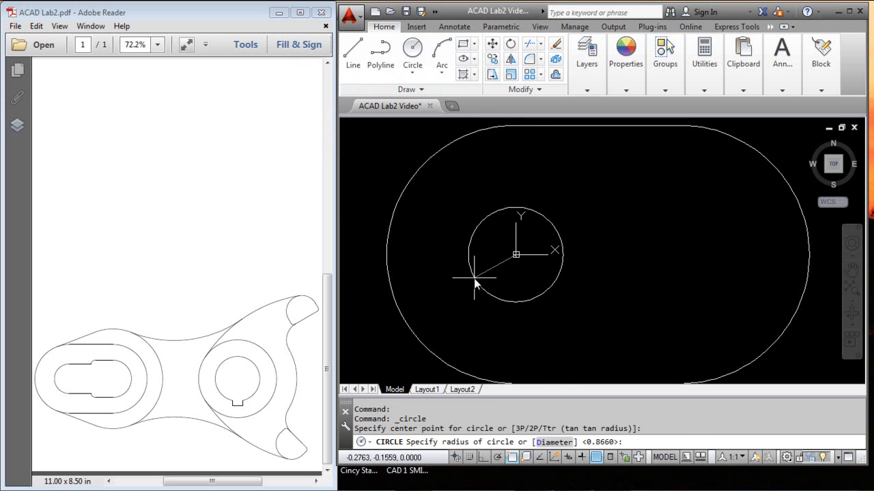
left_click(550, 441)
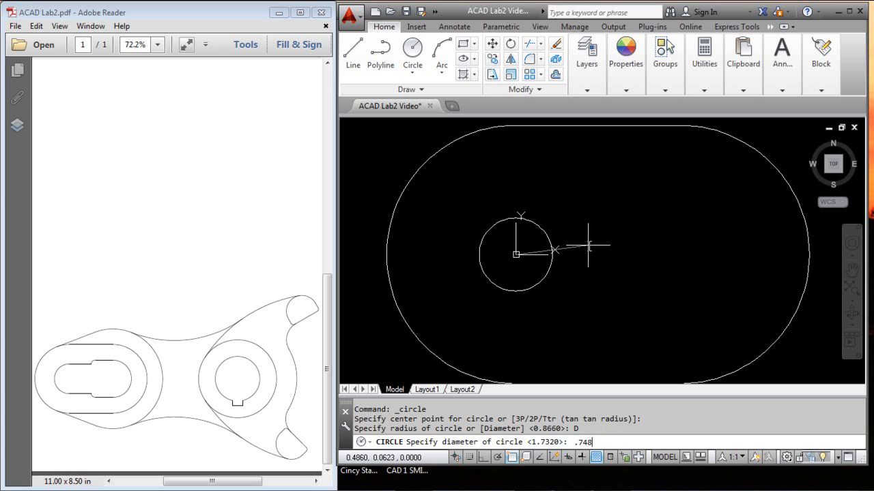
type(".748")
key("Return")
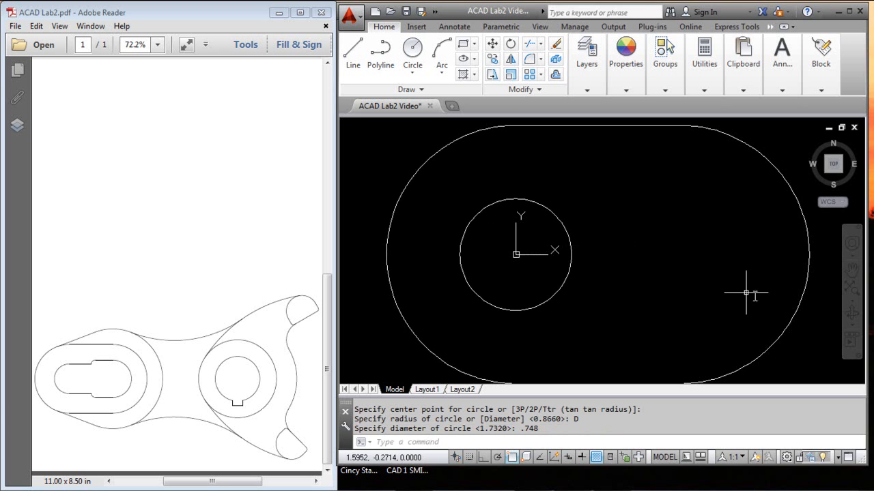
key("Return")
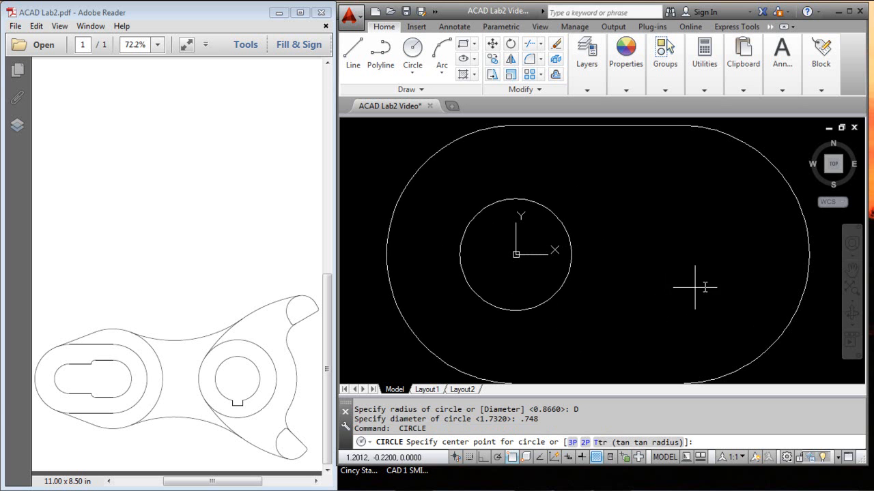
left_click(768, 167)
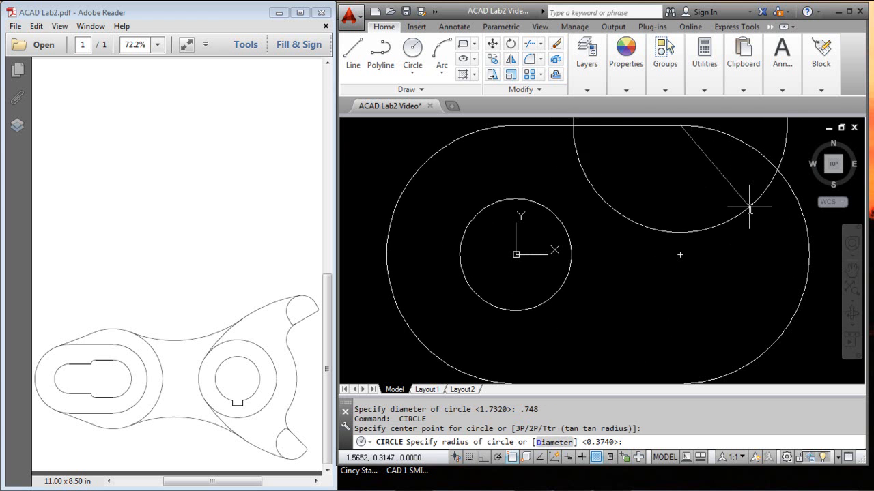
key("Escape")
- Draw a circle with a radius of .472 centred on the slot's right arc
key("Return")
left_click(806, 249)
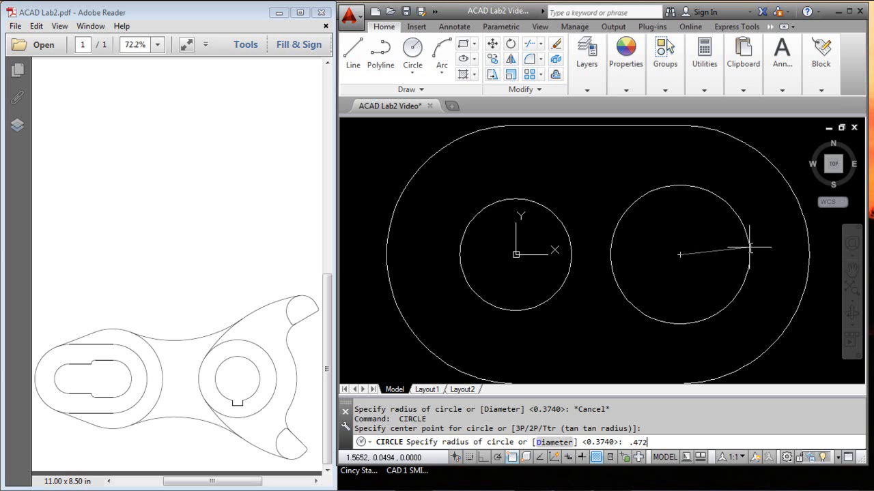
key("Return")
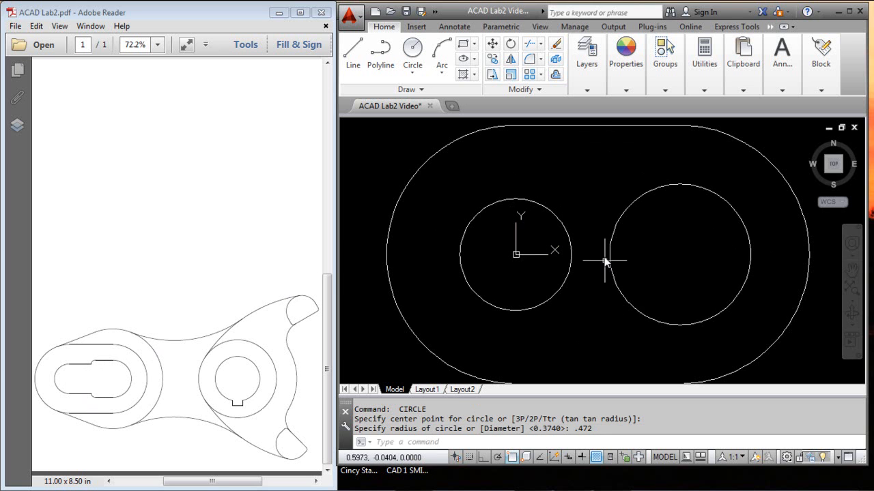
- With Ortho on, draw a line .551 rightward from the small left circle's top quadrant, continuing straight down about 0.27
left_click(353, 53)
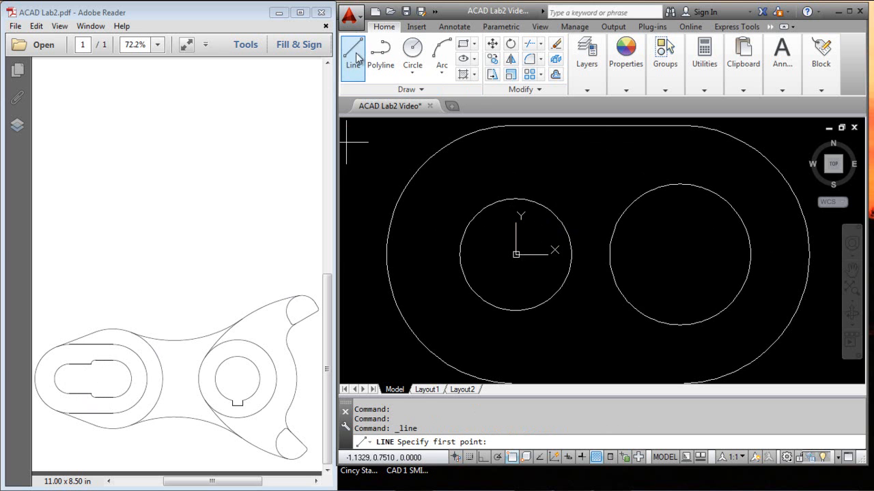
right_click(578, 142, "shift")
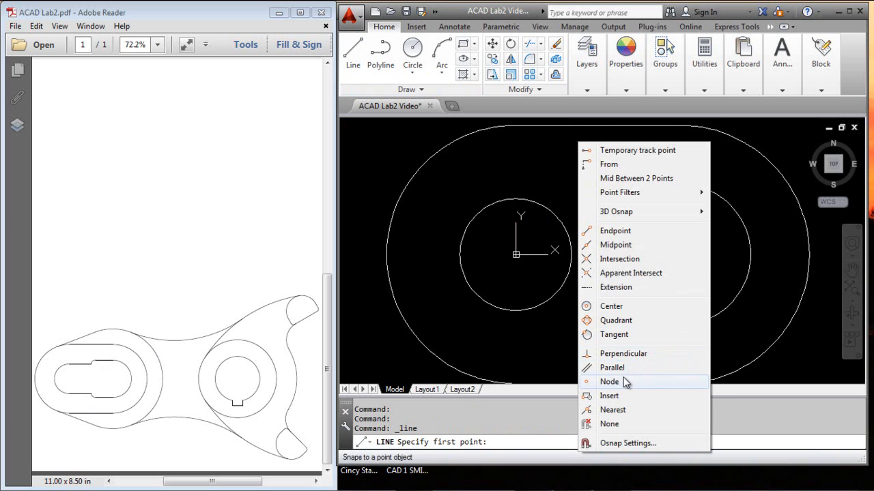
left_click(614, 320)
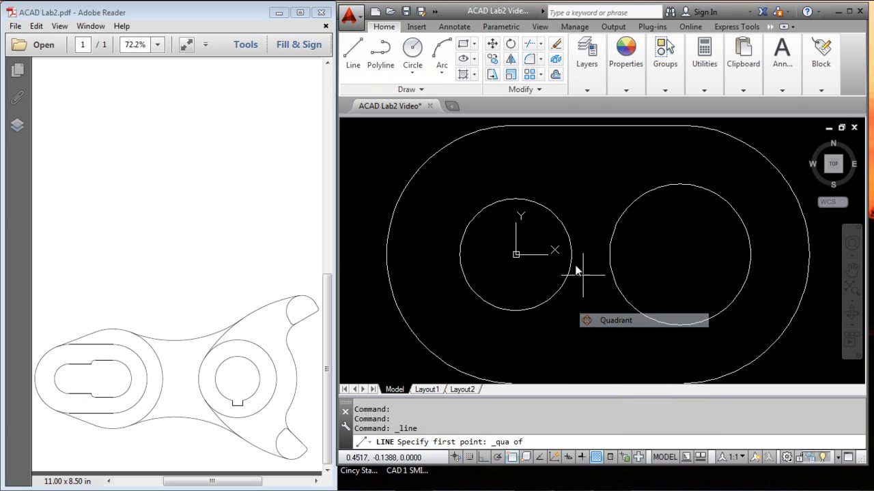
left_click(528, 210)
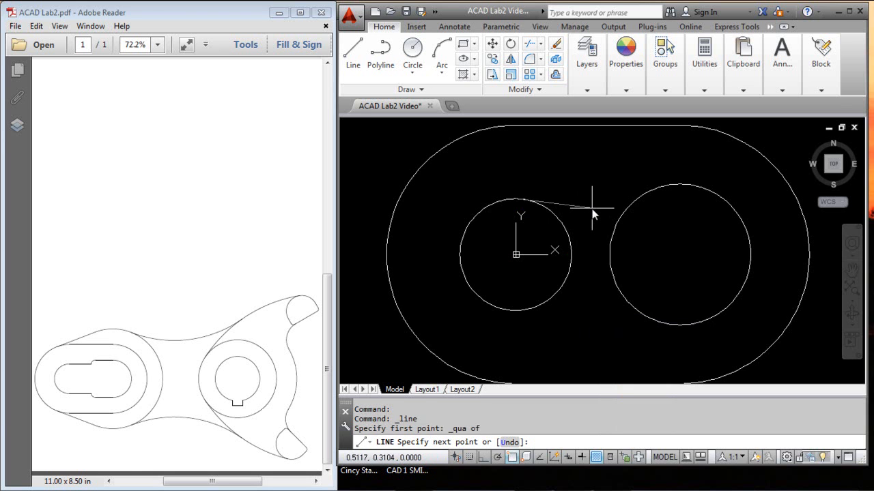
key("F8")
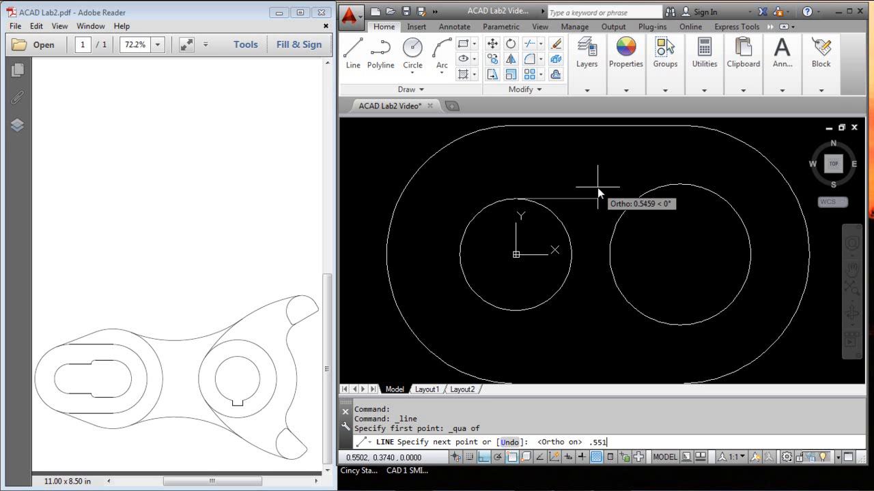
key("Return")
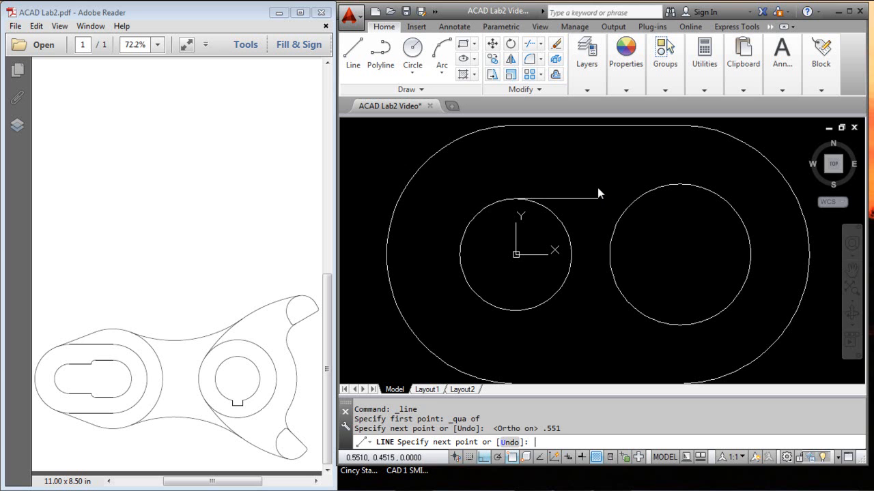
left_click(585, 246)
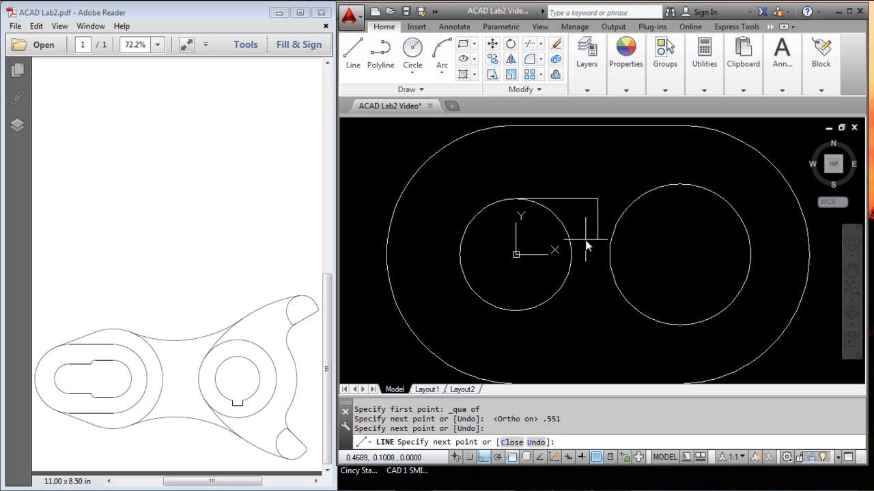
key("Return")
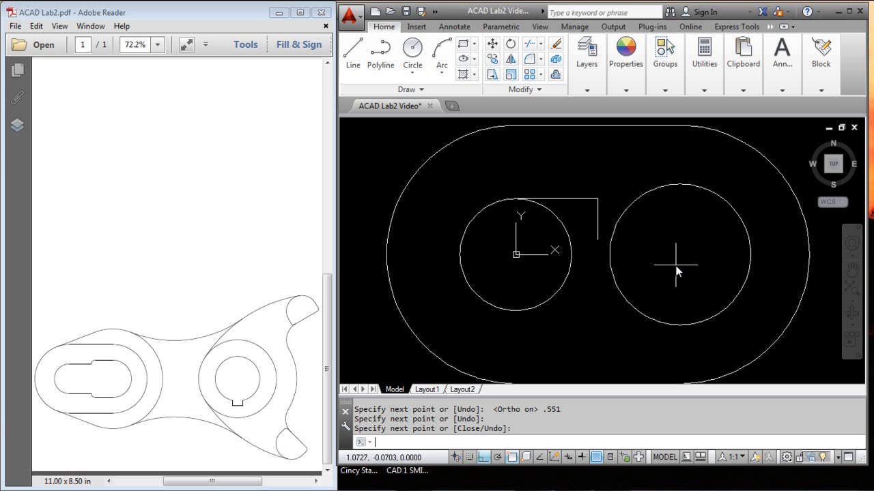
- Draw a horizontal line from the right inner circle's top quadrant leftward, past the short vertical line
key("Return")
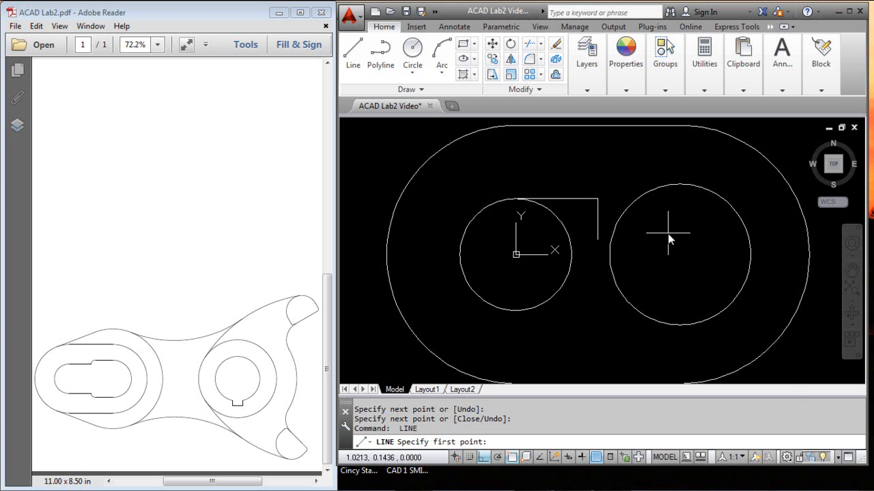
right_click(668, 233, "shift")
left_click(705, 360)
left_click(680, 187)
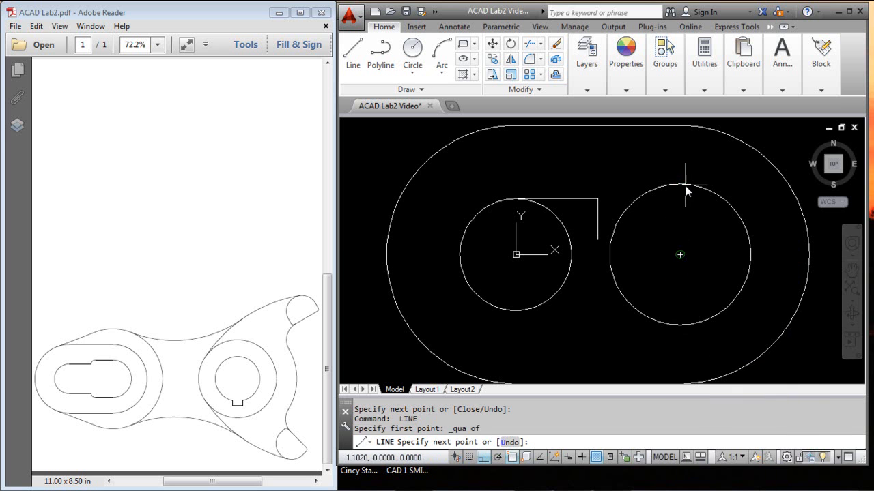
left_click(542, 167)
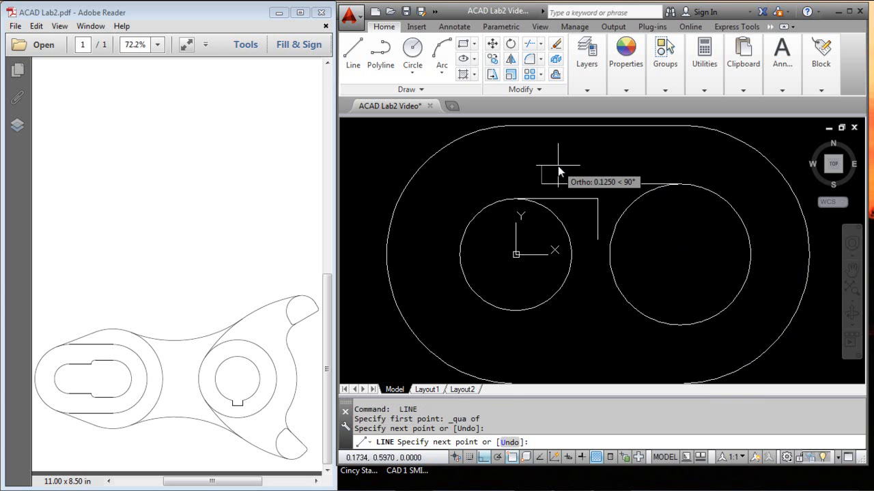
key("Return")
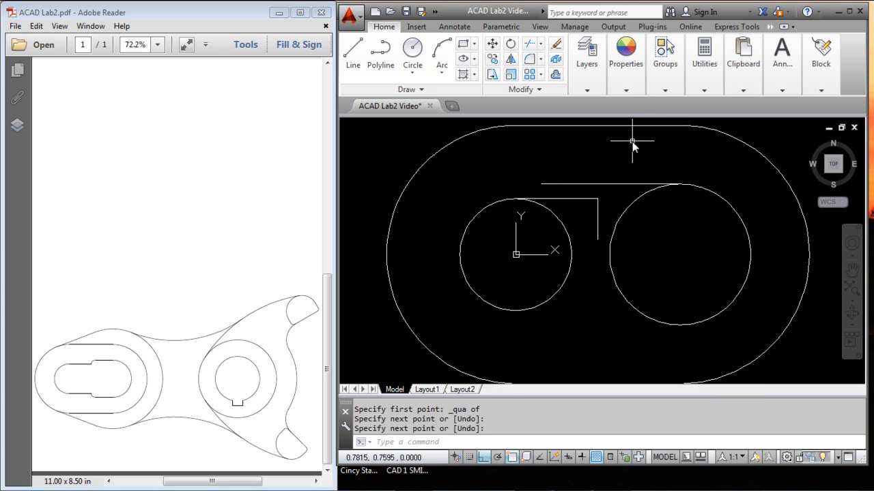
- Fillet the short vertical line and the upper horizontal line with a radius of .118, keeping the part toward the right circle
scroll(645, 232, "down", 2)
scroll(646, 232, "up", 2)
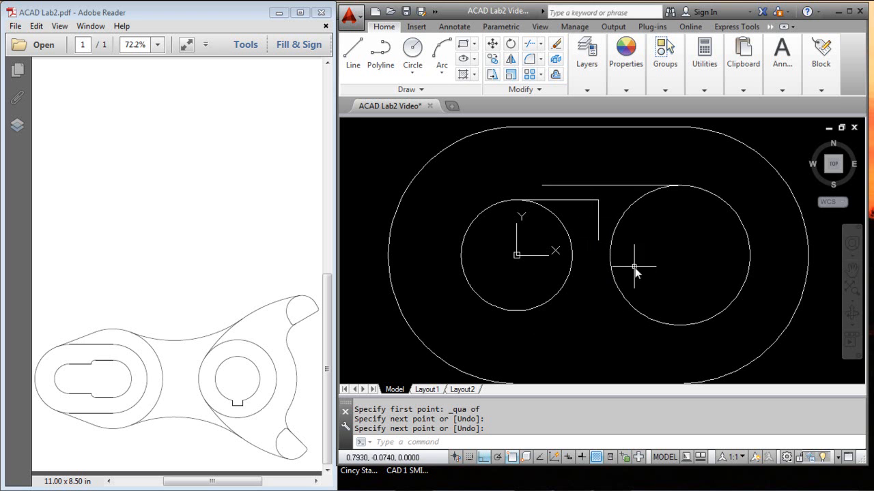
middle_click_drag(628, 246, 619, 247)
scroll(619, 247, "down", 3)
scroll(600, 254, "up", 5)
mouse_move(562, 293)
middle_mouse_down()
mouse_move(583, 289)
mouse_move(621, 307)
middle_mouse_up()
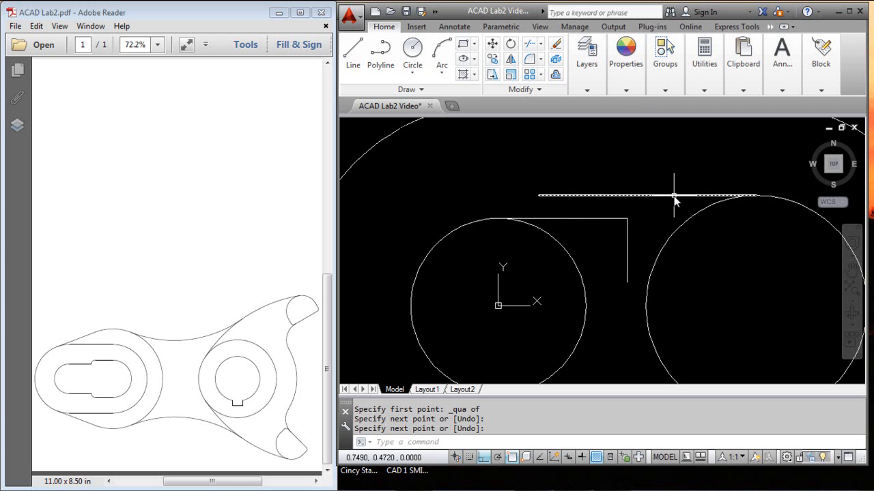
left_click(529, 58)
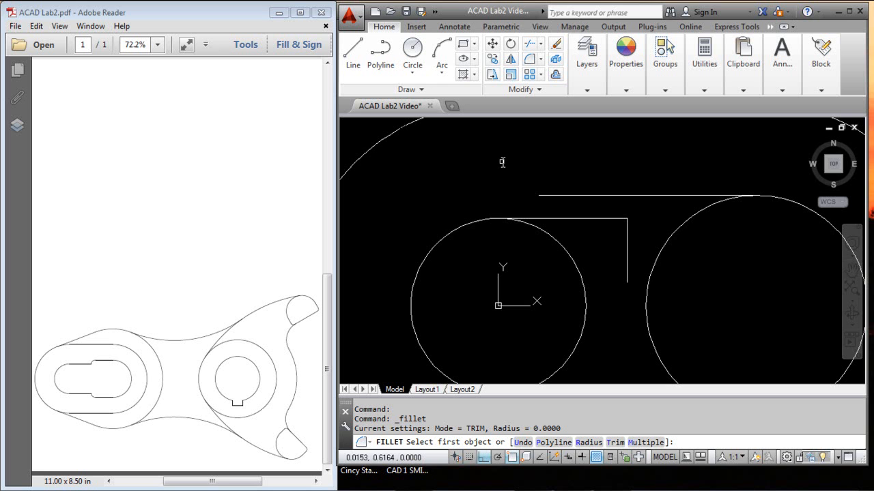
key("Return")
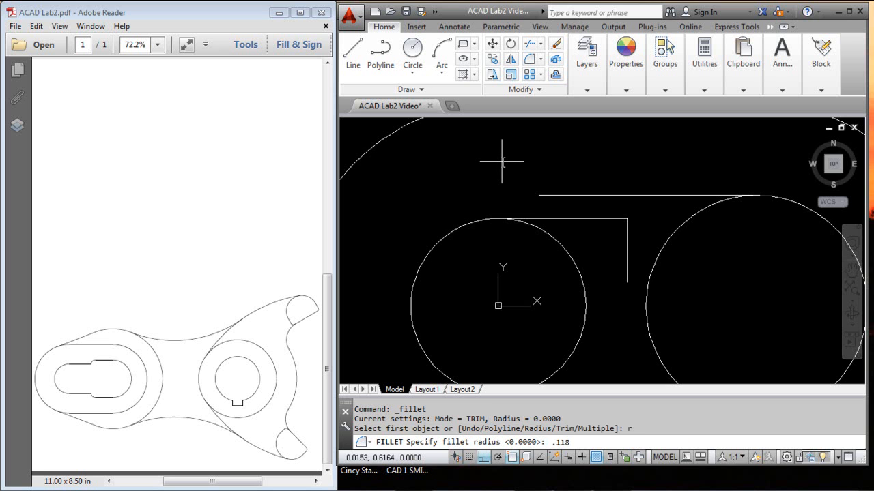
key("Return")
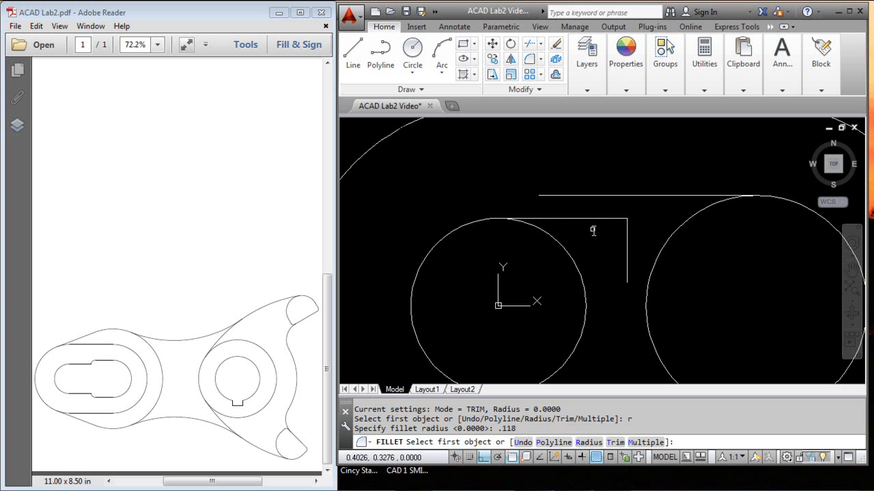
left_click(628, 242)
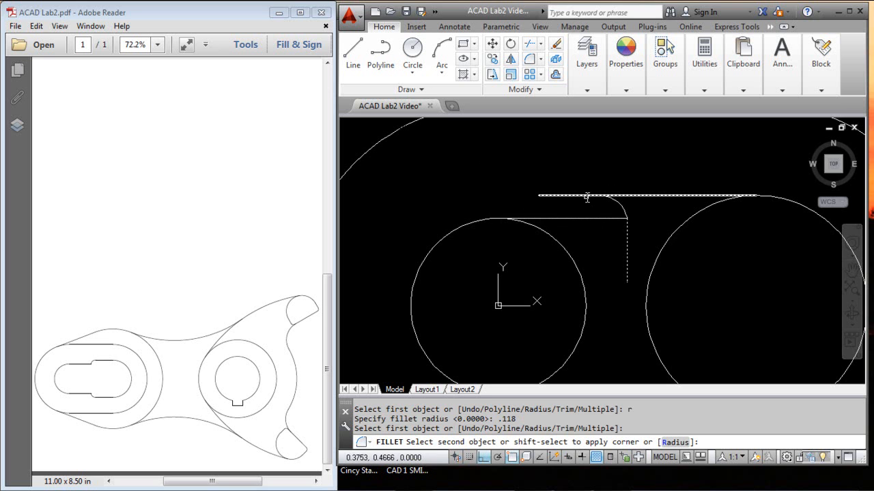
left_click(701, 195)
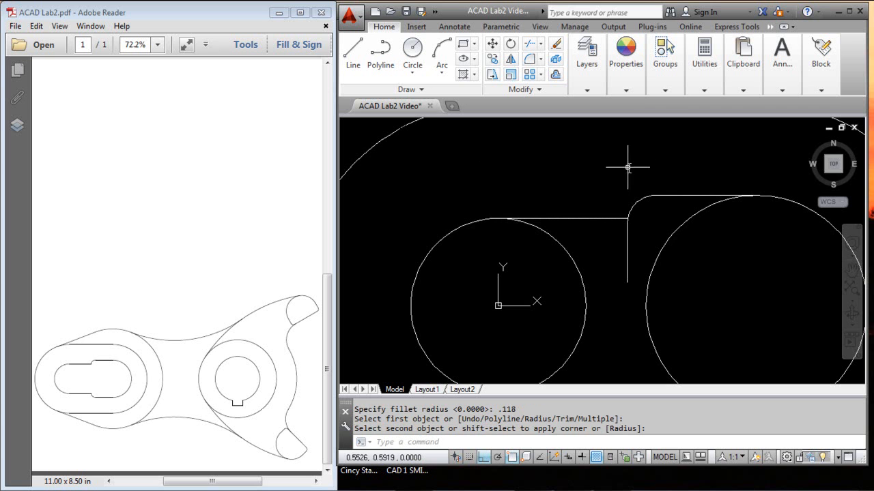
- Erase the leftover vertical line and trim the fillet arc's lower end at the lower horizontal line
left_click(626, 260)
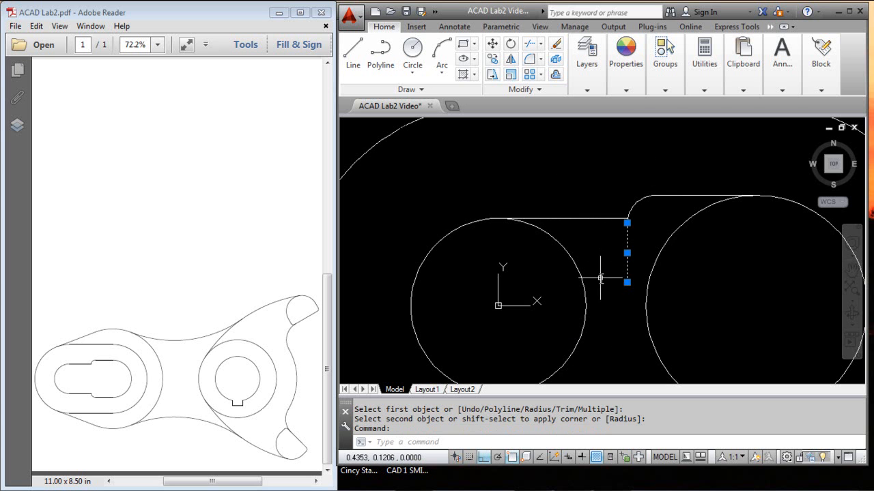
key("Delete")
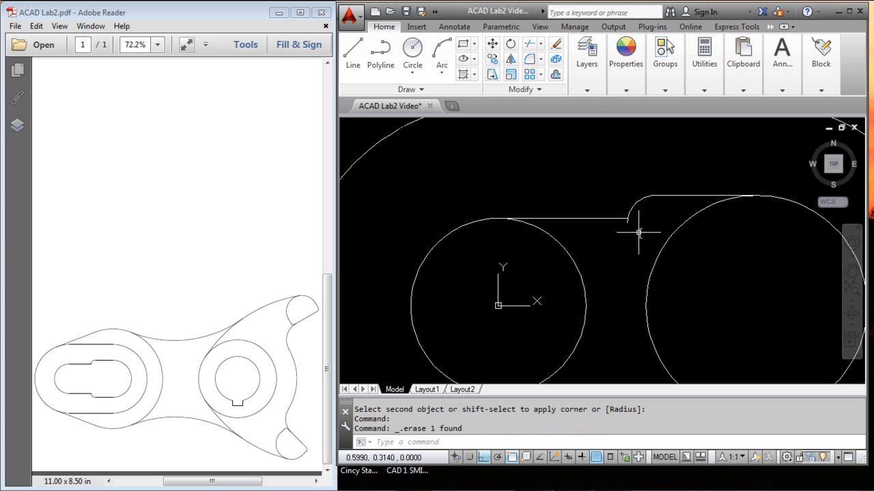
scroll(638, 233, "up", 6)
middle_click_drag(623, 188, 571, 293)
middle_click_drag(573, 238, 630, 281)
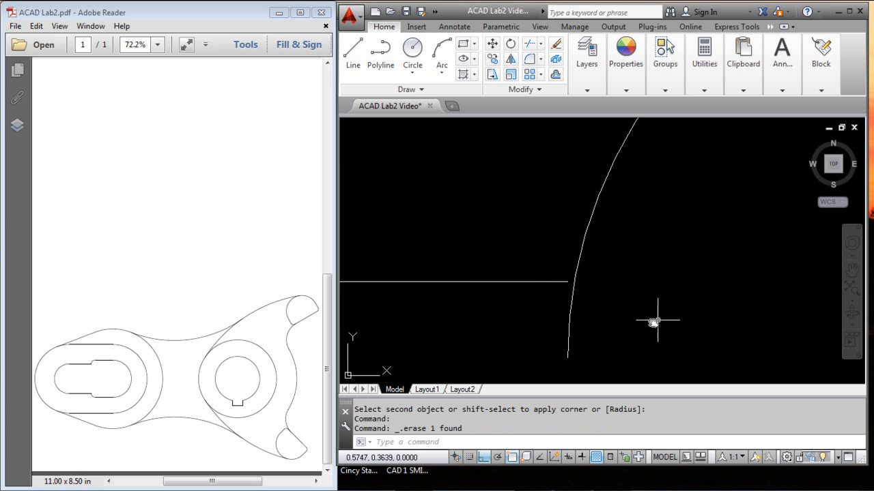
left_click(530, 43)
left_click(534, 281)
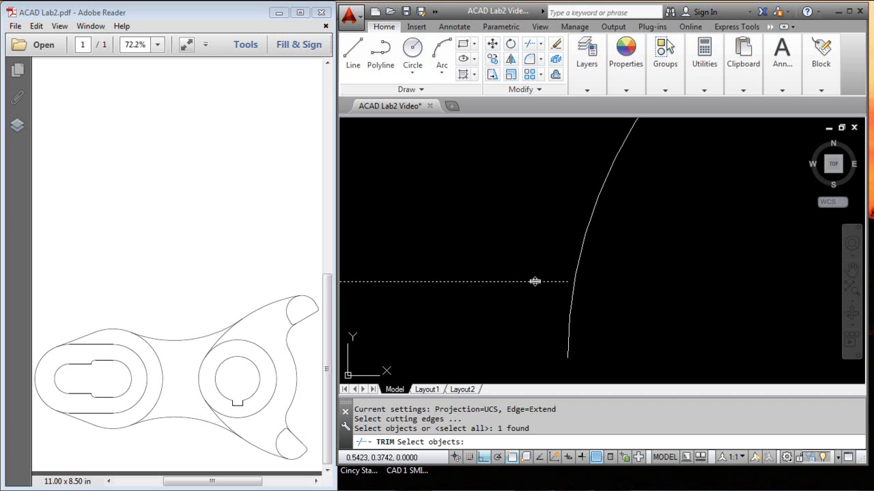
key("Return")
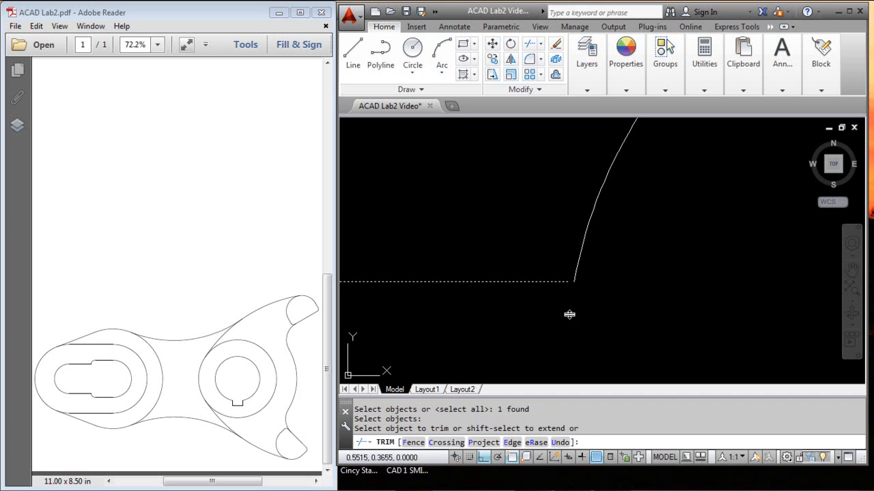
left_click(568, 316)
key("Return")
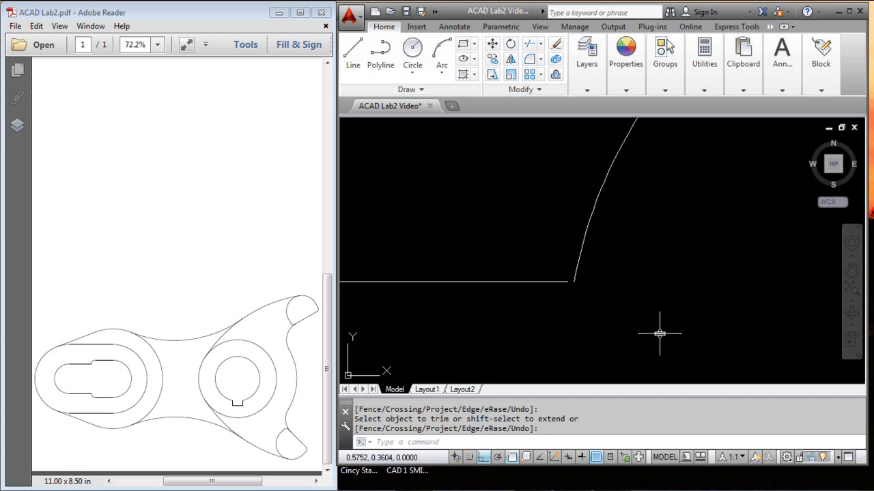
- Move the fillet arc by its lower endpoint onto the right endpoint of the lower horizontal line
scroll(663, 260, "down", 3)
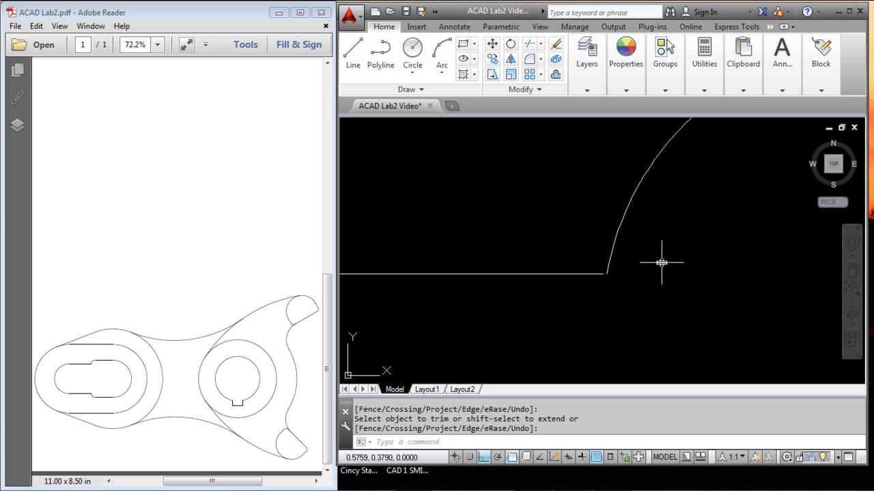
middle_click_drag(694, 259, 599, 273)
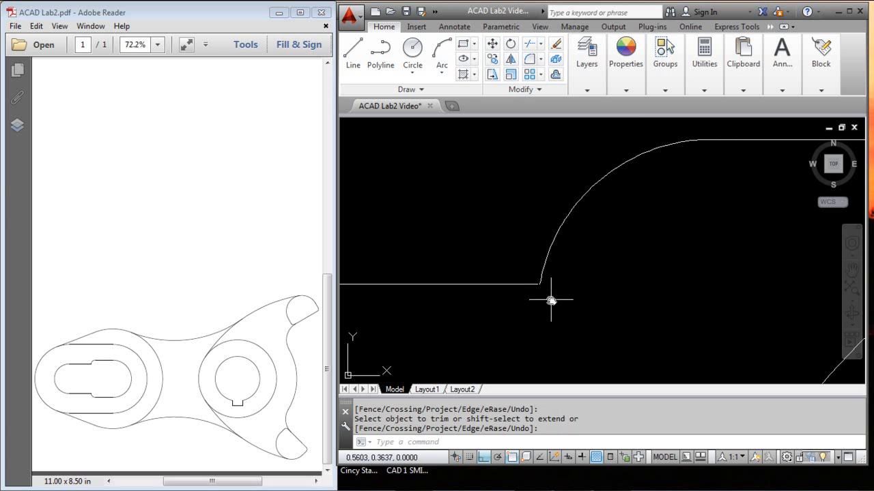
key("Return")
left_click(565, 221)
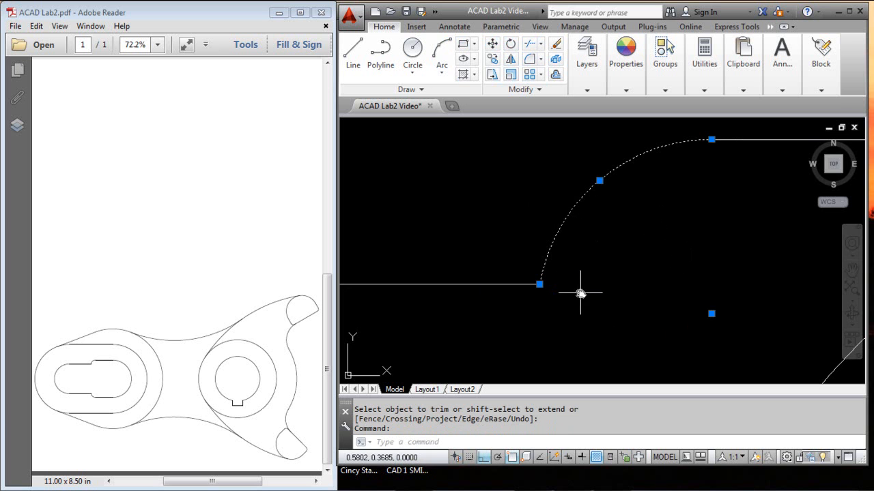
left_click(540, 284)
key("space")
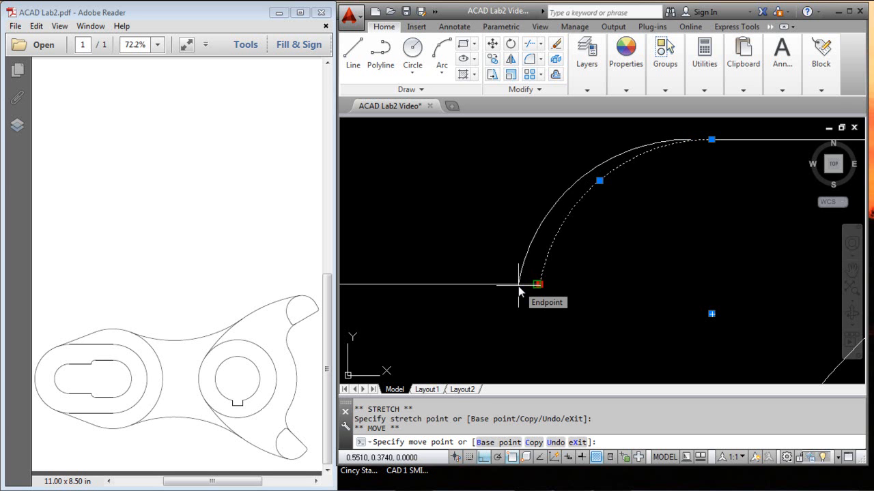
left_click(518, 286)
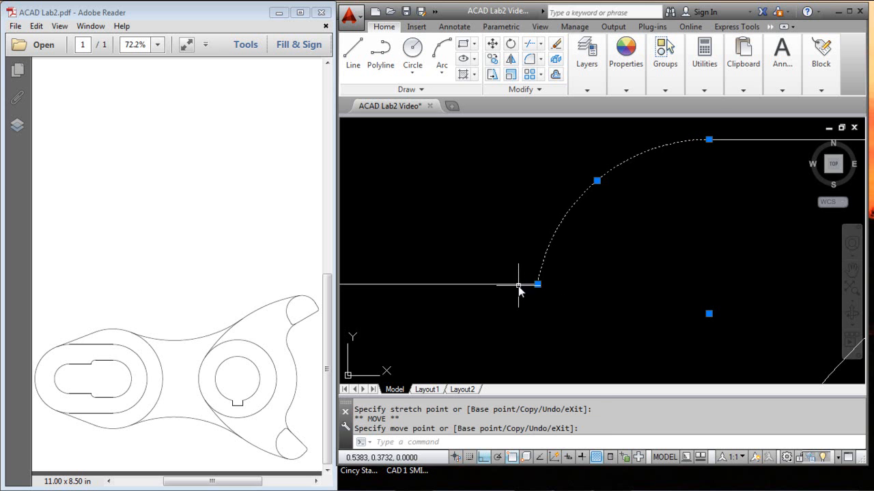
key("Escape")
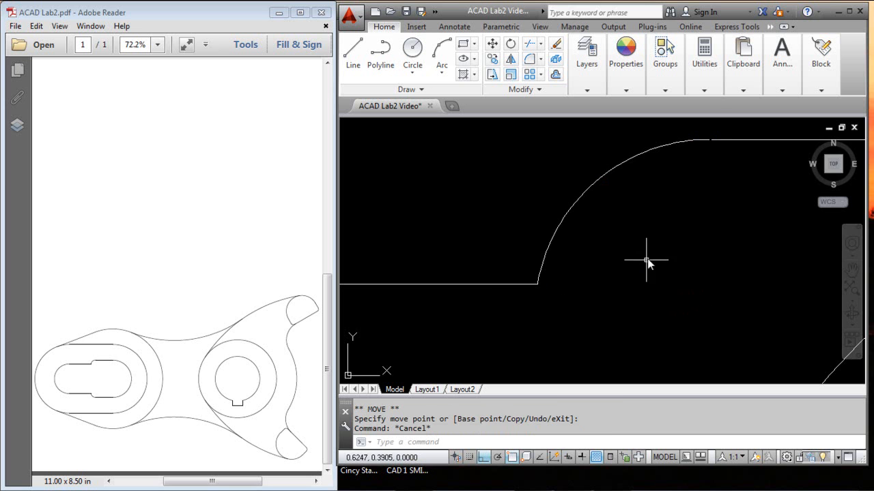
middle_click_drag(717, 189, 647, 205)
scroll(655, 181, "down", 2)
scroll(655, 176, "up", 5)
middle_click_drag(653, 182, 649, 252)
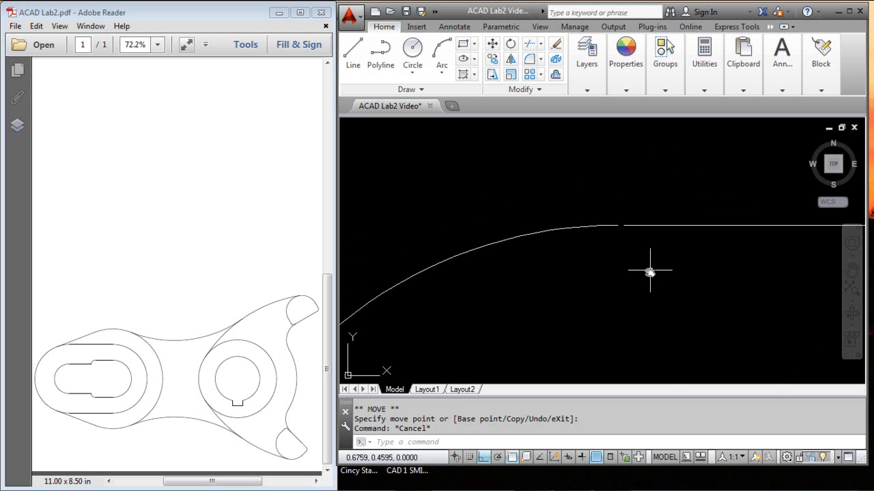
scroll(602, 267, "down", 2)
scroll(602, 267, "down", 2)
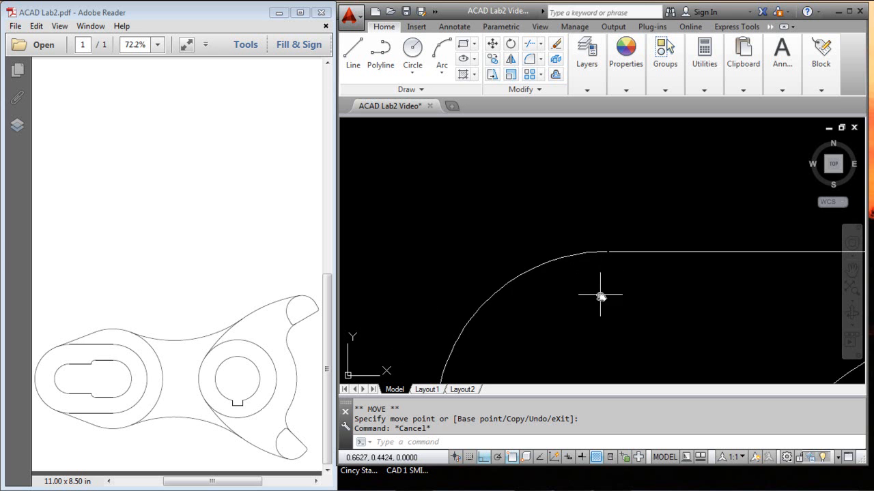
middle_click_drag(603, 275, 614, 209)
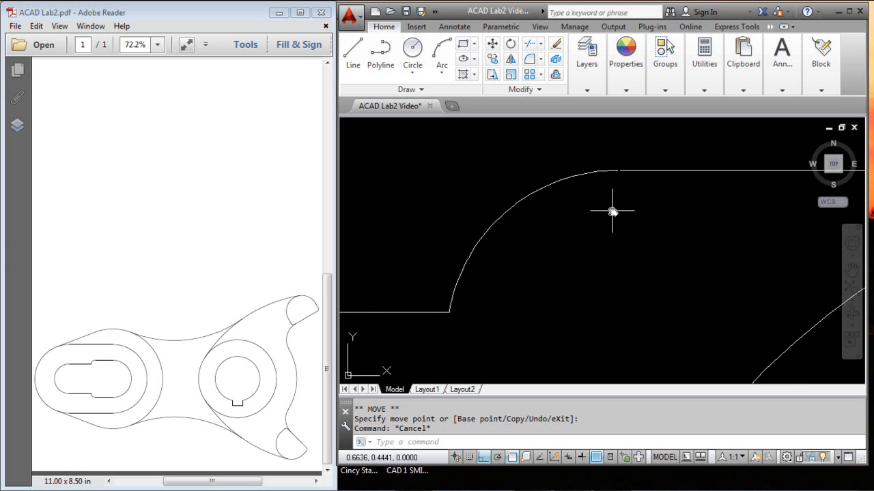
left_click(508, 211)
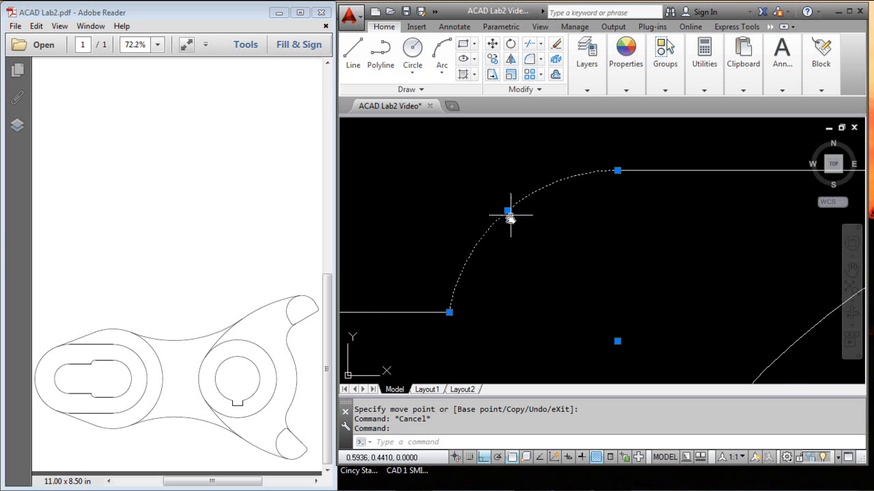
left_click(447, 312)
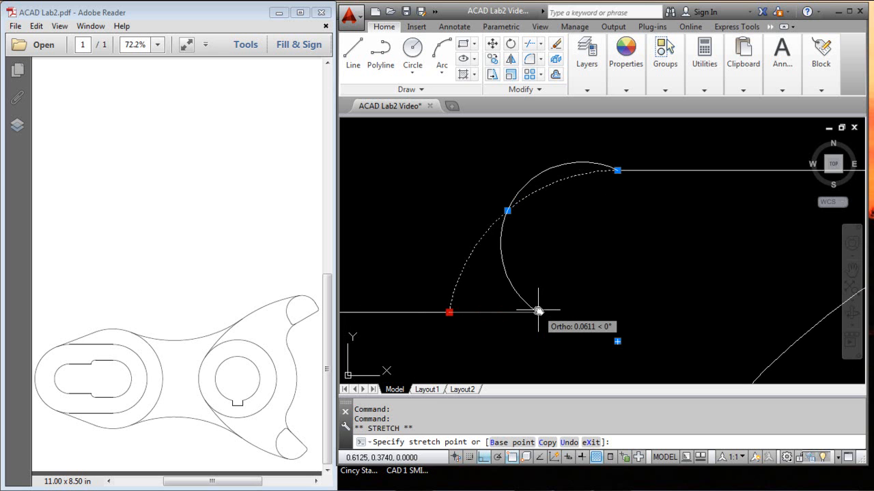
key("space")
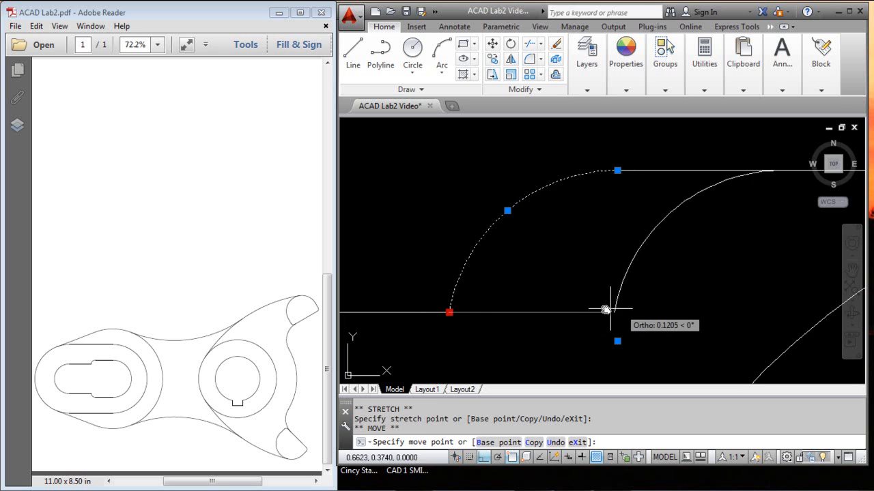
key("Escape")
key("Escape")
- Stretch the upper horizontal line's left endpoint to the fillet arc's upper endpoint to close the gap
scroll(668, 223, "down", 3)
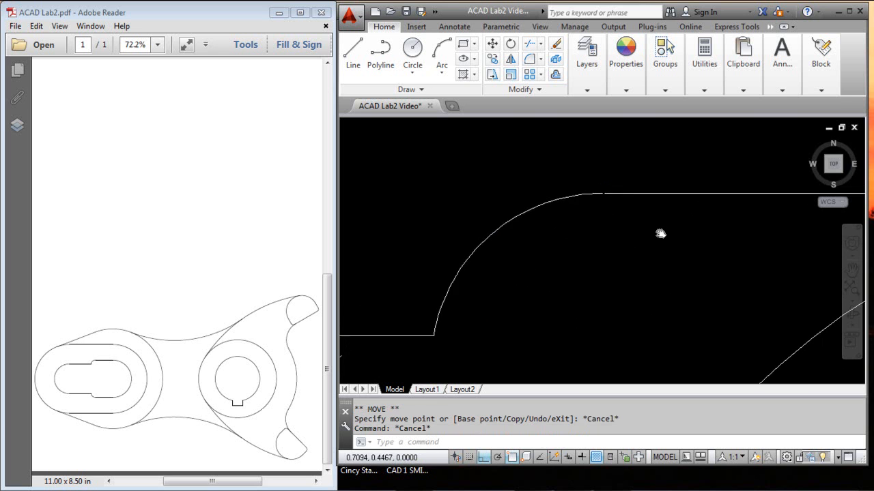
scroll(584, 244, "up", 3)
scroll(671, 239, "down", 3)
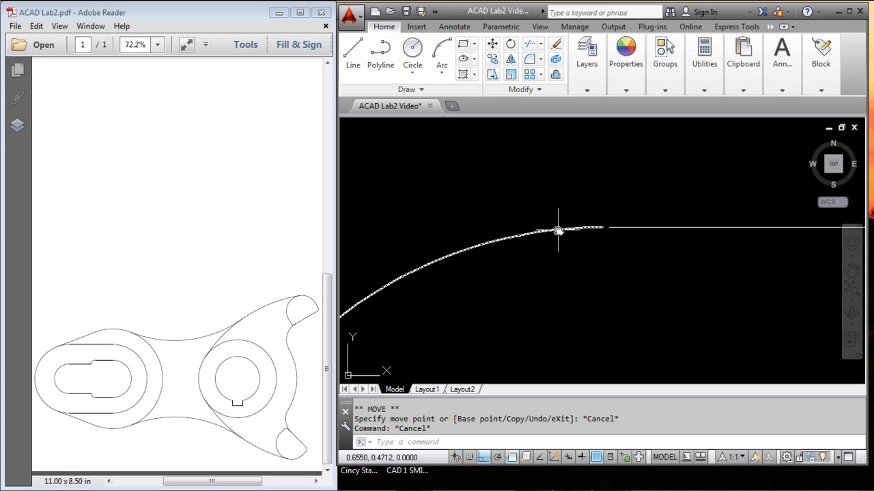
left_click(672, 227)
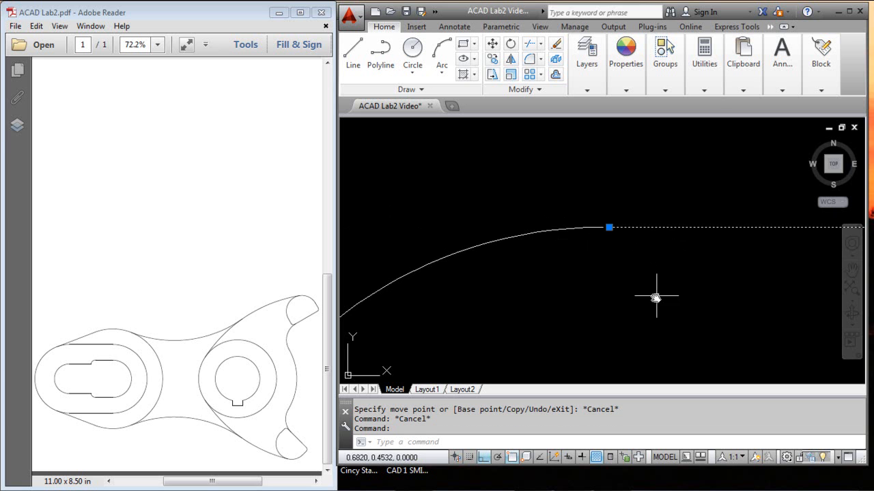
left_click(608, 227)
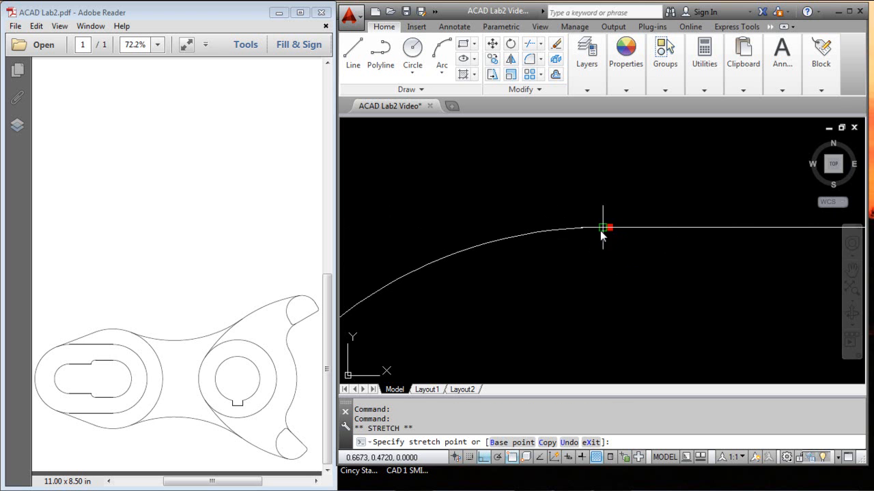
left_click(602, 227)
key("Escape")
key("Escape")
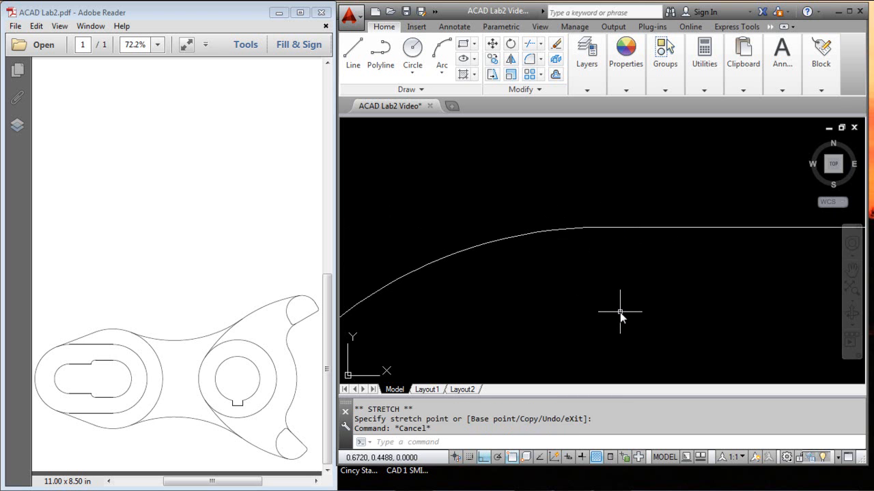
- Zoom to the drawing's extents and save the drawing
middle_click(618, 293)
middle_click(618, 293)
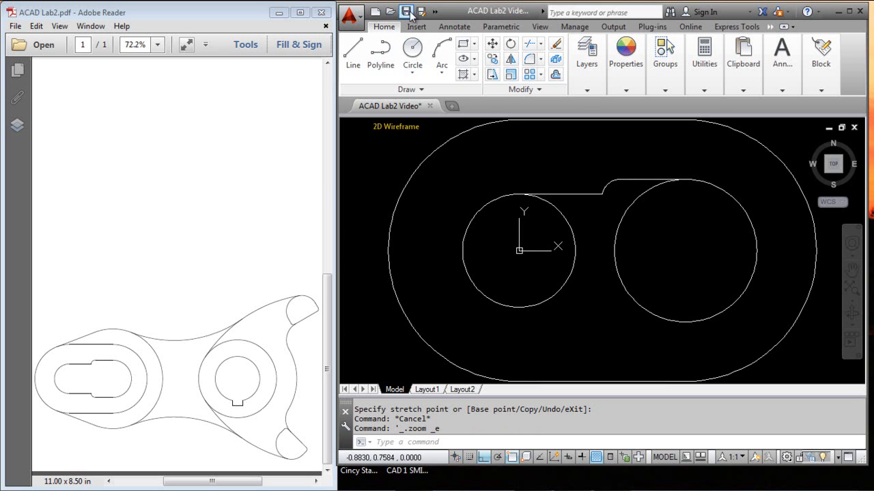
left_click(407, 12)
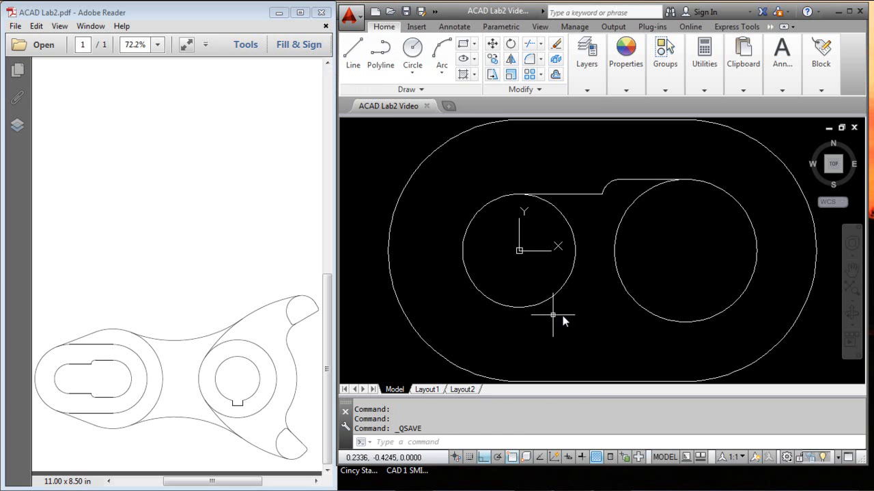
- Mirror the stepped slot's upper lines and fillet arc about the horizontal centreline through the origin, keeping the source objects
left_click(512, 61)
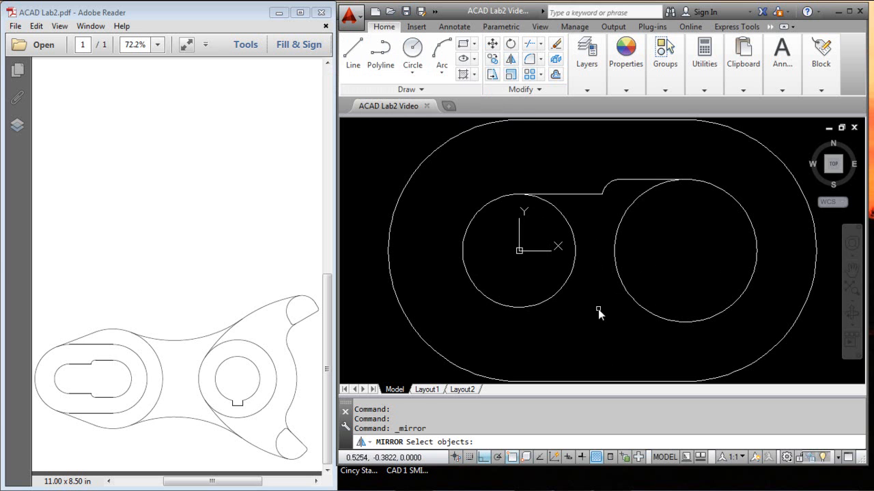
left_click(622, 154)
left_click(589, 199)
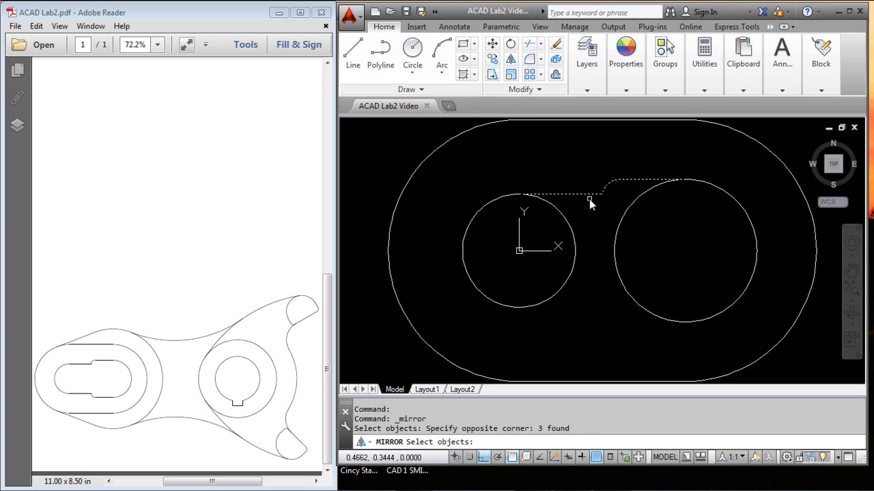
key("Return")
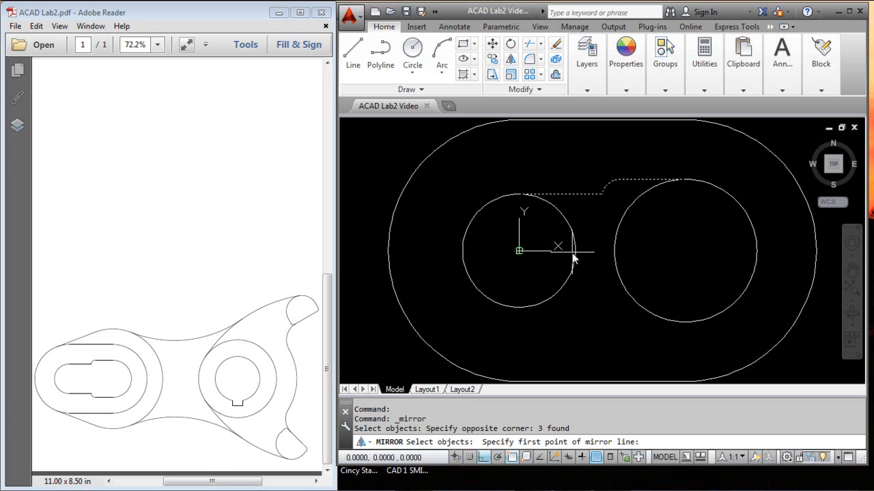
left_click(567, 250)
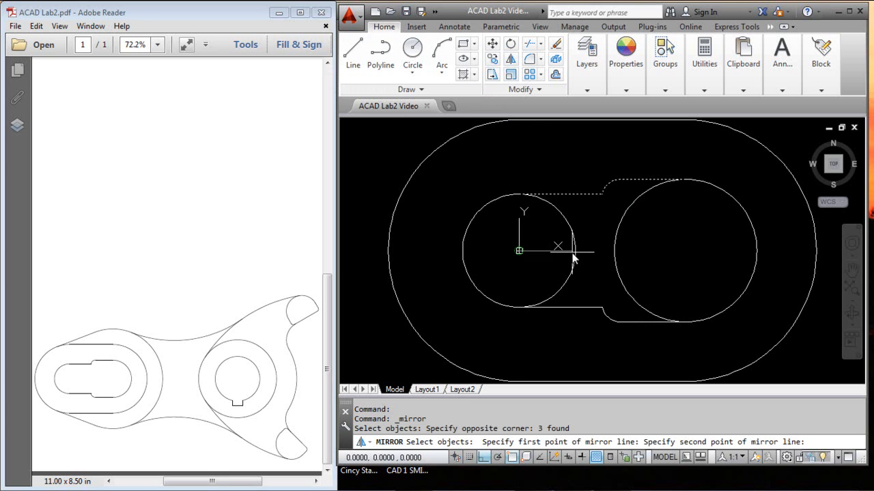
left_click(615, 250)
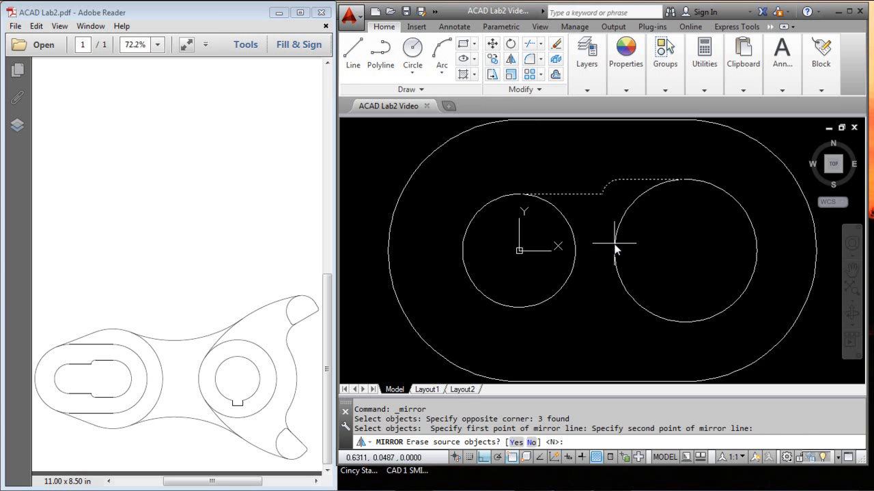
key("Return")
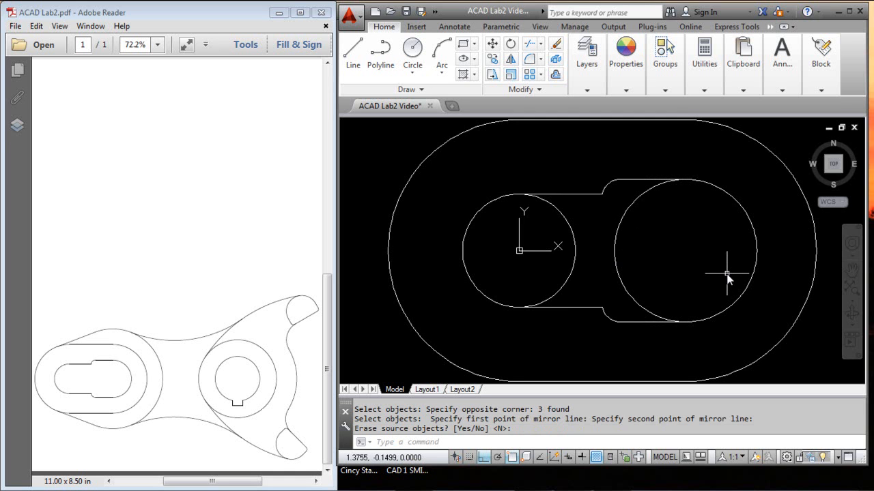
- Turn ortho off and trim away the inner half of the slot's smaller circle between its two horizontal lines
key("F8")
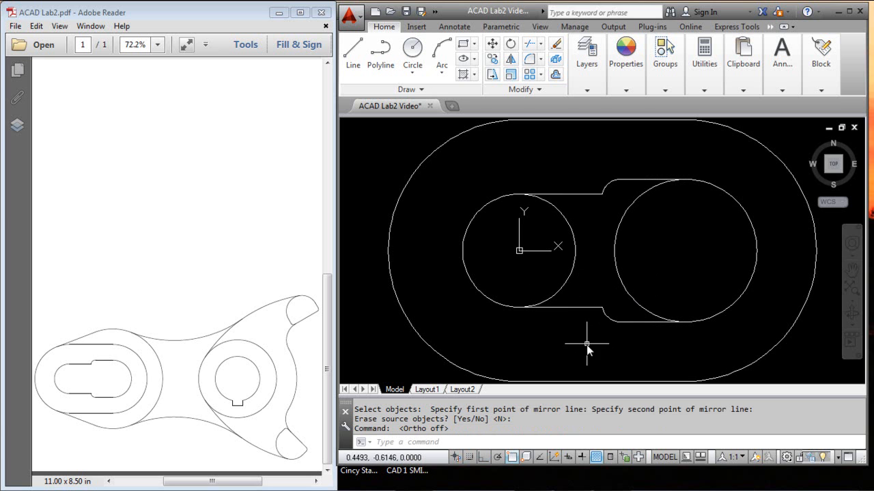
type("tr")
key("Return")
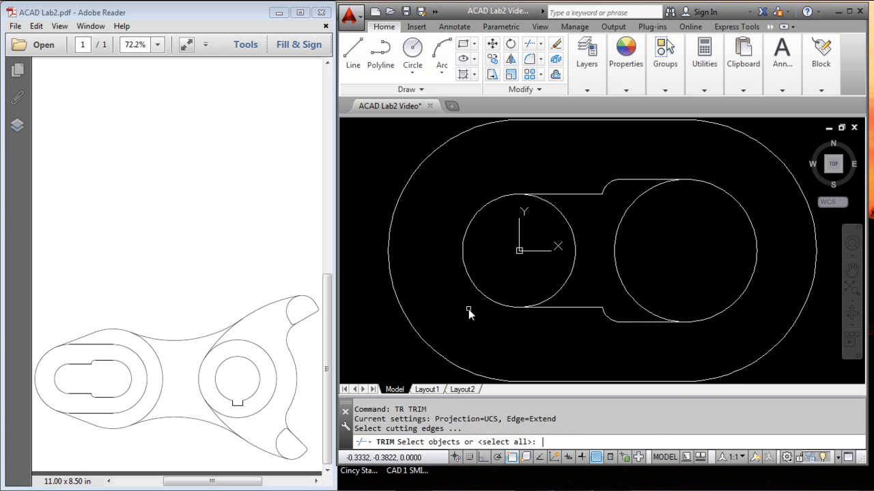
left_click(583, 307)
left_click(589, 195)
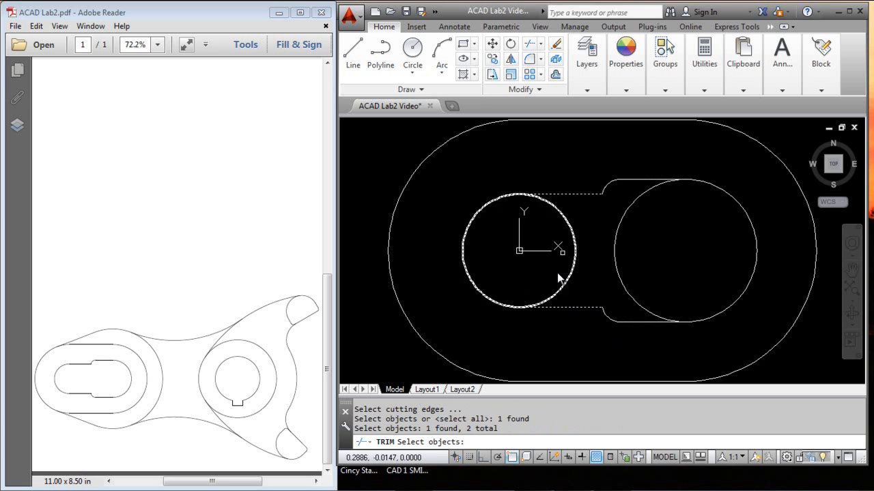
key("Return")
left_click(570, 230)
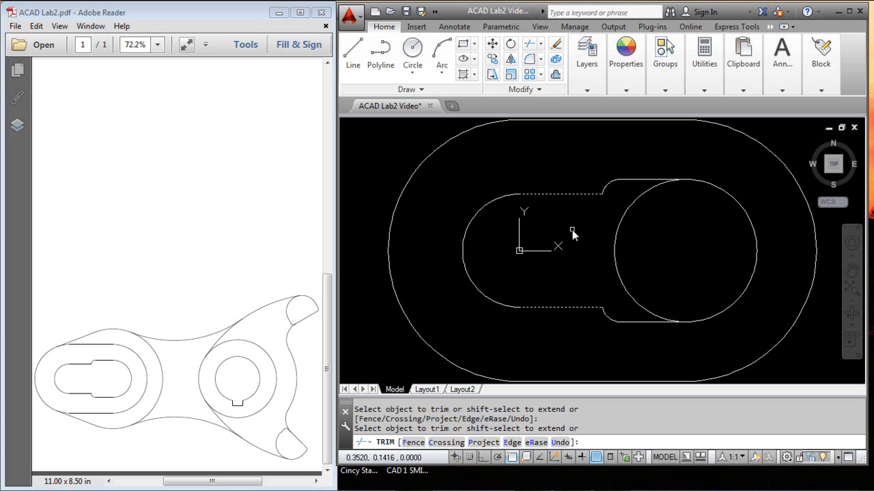
key("Return")
- Trim away the inner half of the slot's larger circle, using its upper and lower horizontal lines as cutting edges
key("Return")
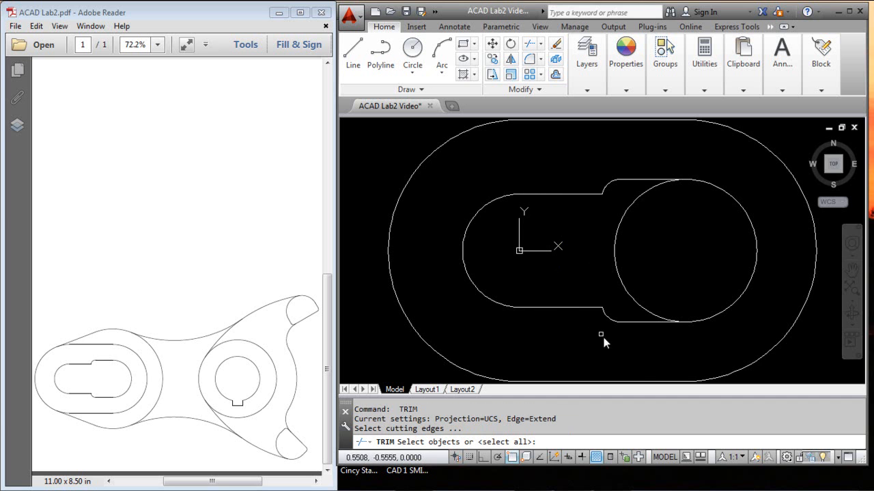
left_click(642, 322)
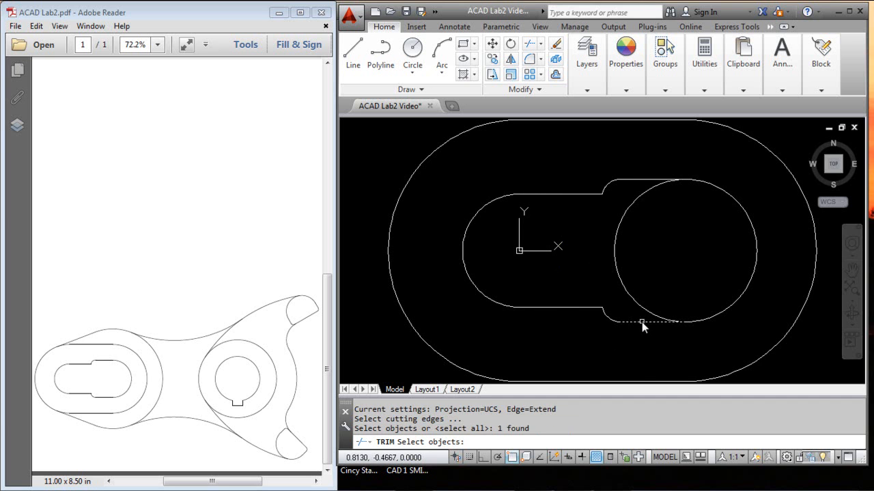
left_click(642, 180)
key("Return")
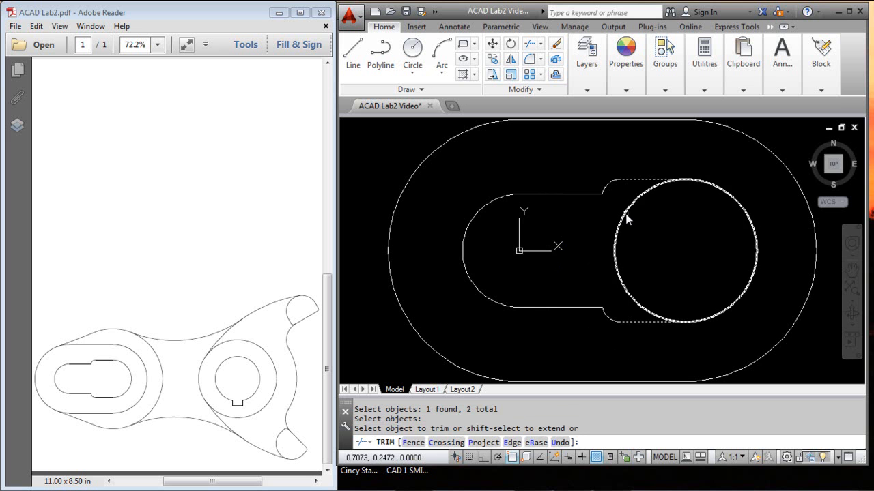
left_click(616, 243)
key("Return")
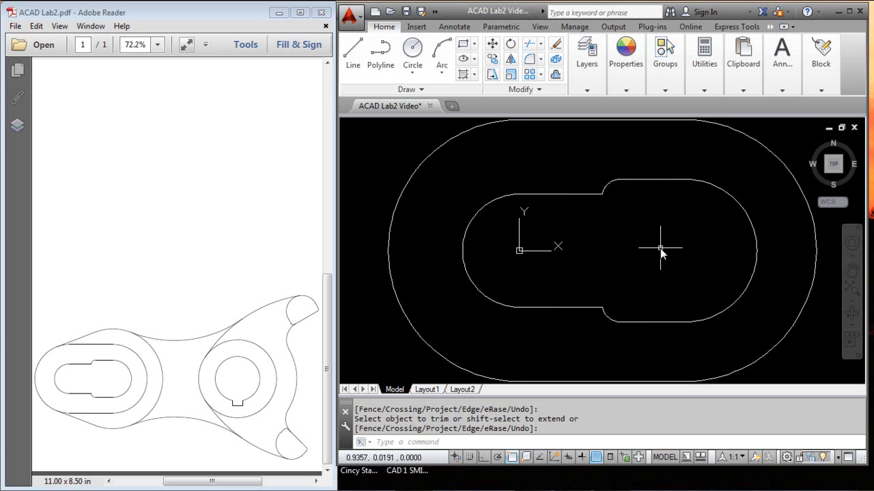
- Zoom to the drawing's extents and save the drawing
middle_click(678, 258)
middle_click(678, 258)
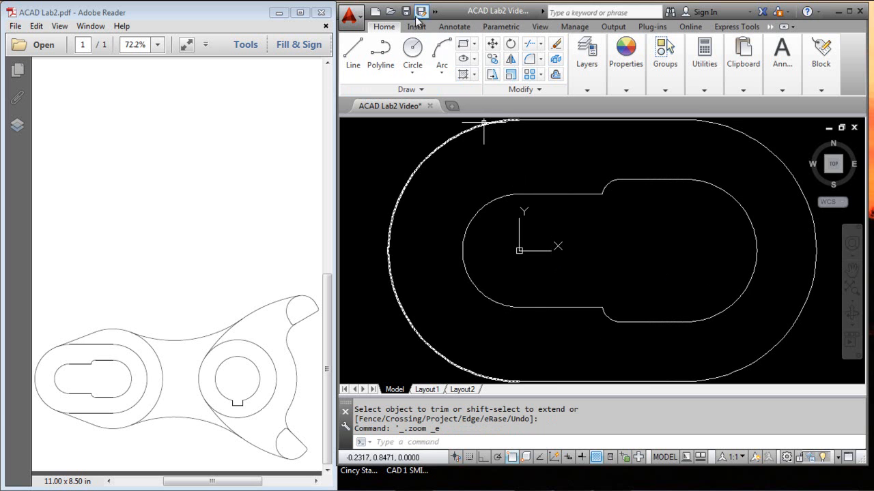
left_click(406, 11)
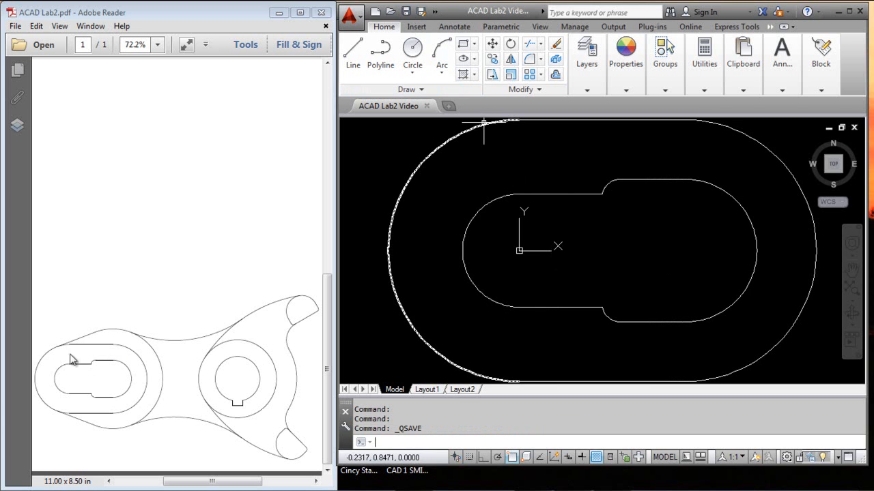
- Draw a circle of radius 1.26 centred on the outer slot outline's right end arc
scroll(574, 256, "down", 2)
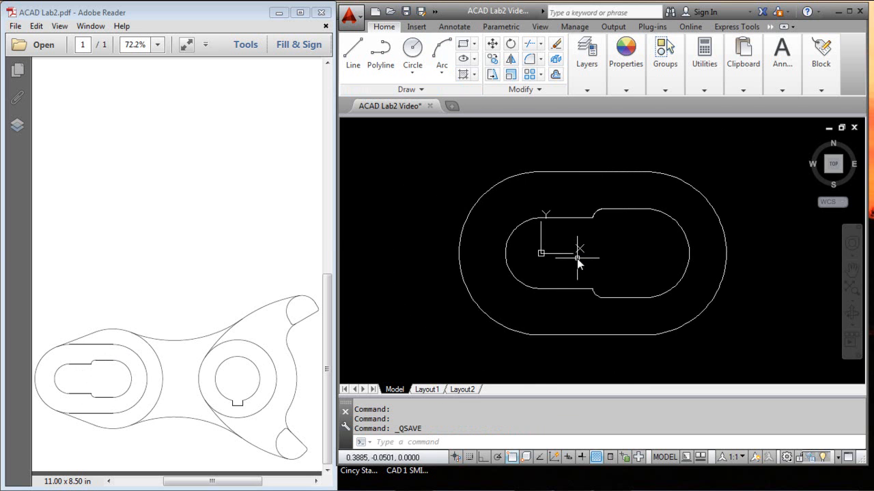
middle_click_drag(641, 273, 611, 277)
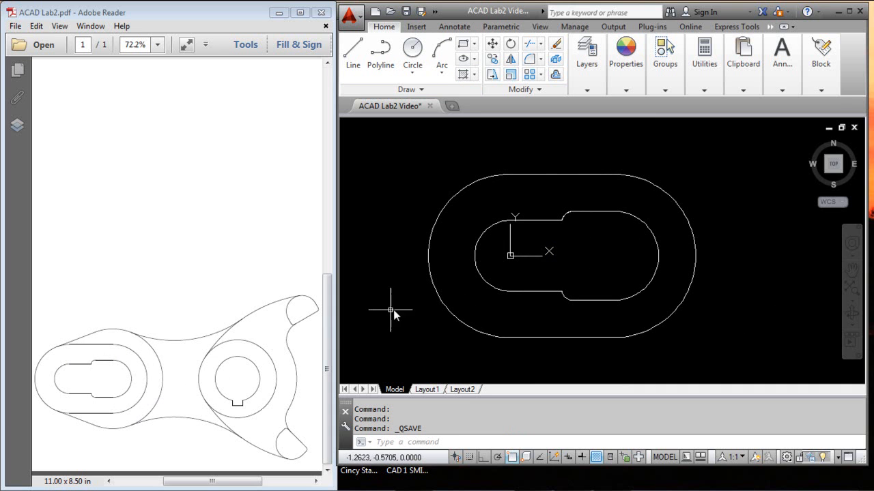
middle_click_drag(570, 277, 569, 275)
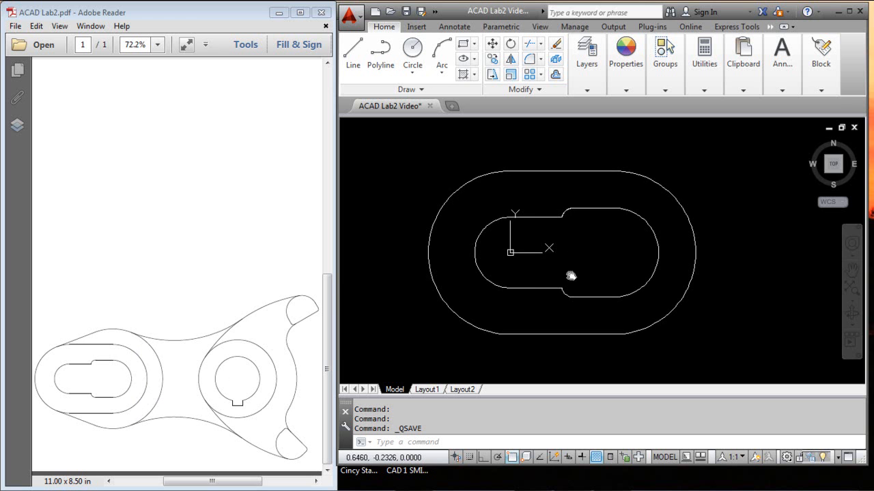
left_click(422, 63)
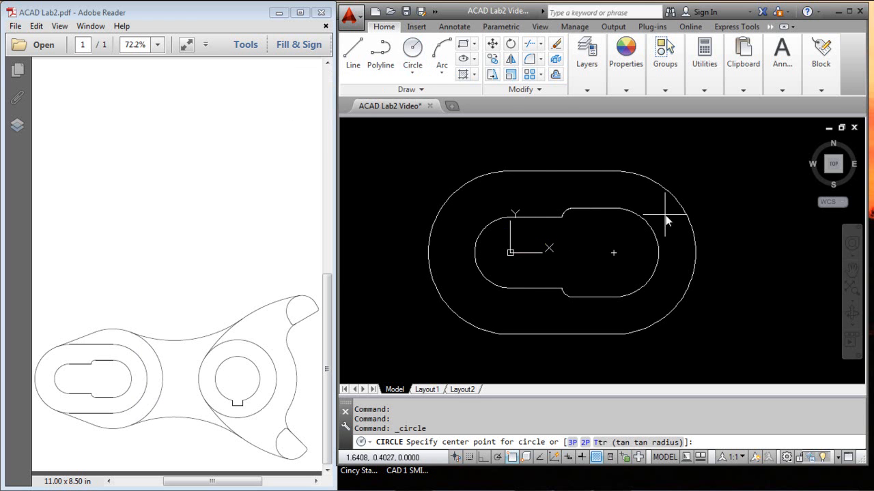
left_click(693, 239)
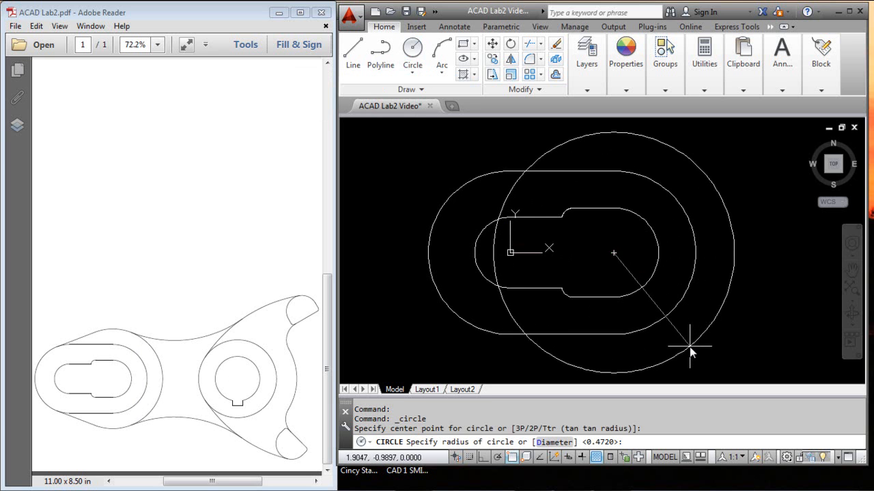
type("1.26")
key("Return")
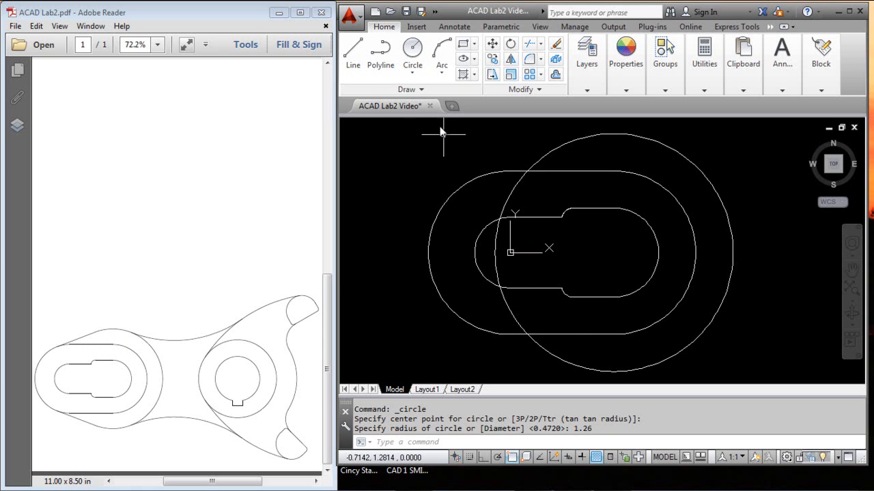
- Draw a line tangent to the outer slot's left arc and the 1.26 radius circle along their upper side
left_click(352, 54)
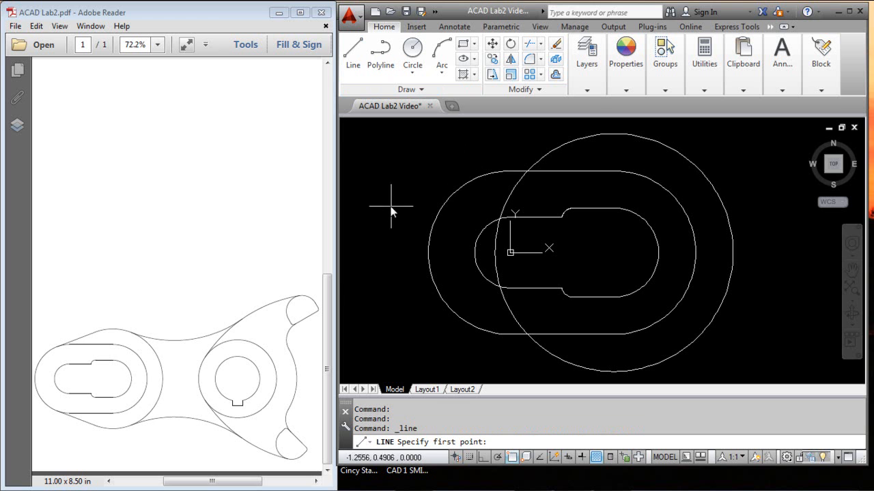
right_click(393, 161, "shift")
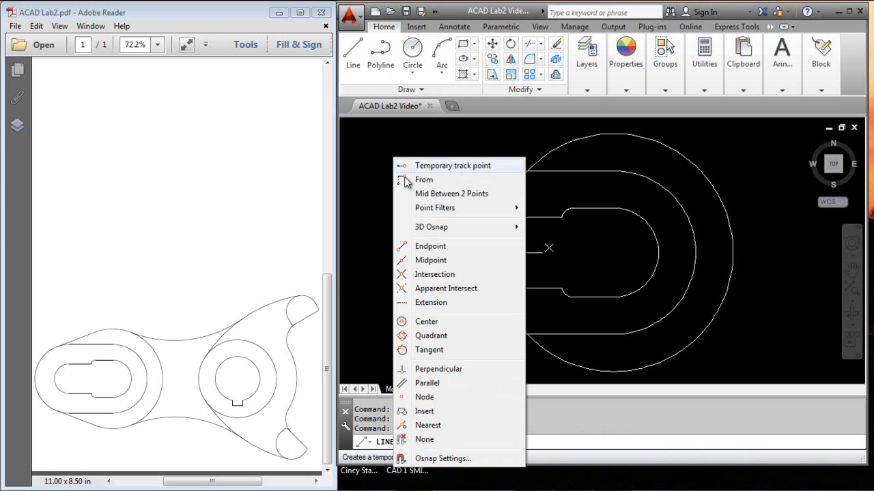
left_click(441, 350)
left_click(452, 196)
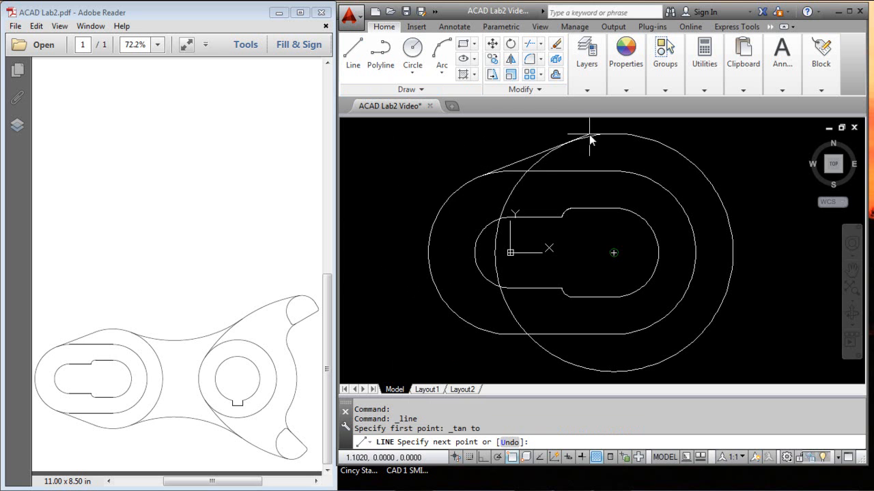
right_click(421, 174, "shift")
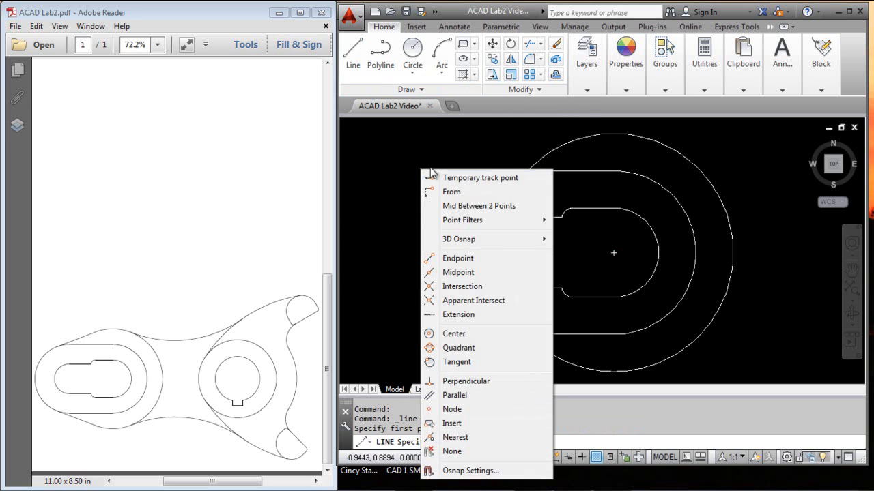
left_click(457, 362)
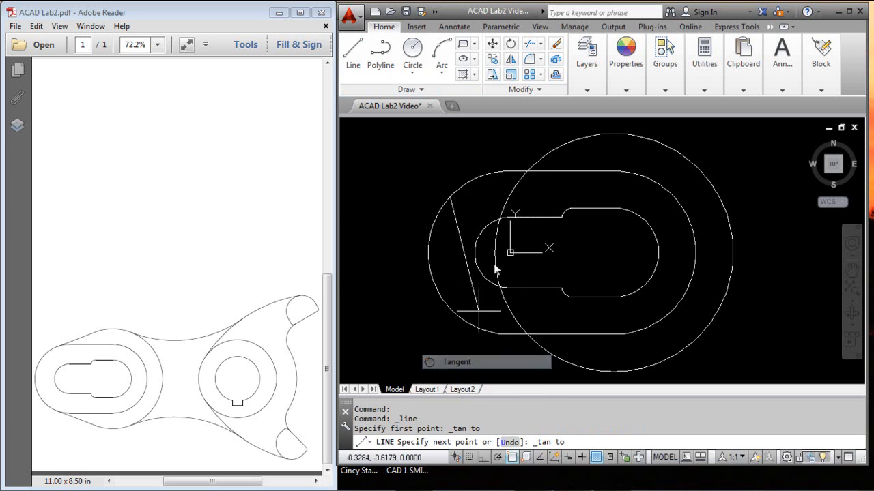
left_click(592, 141)
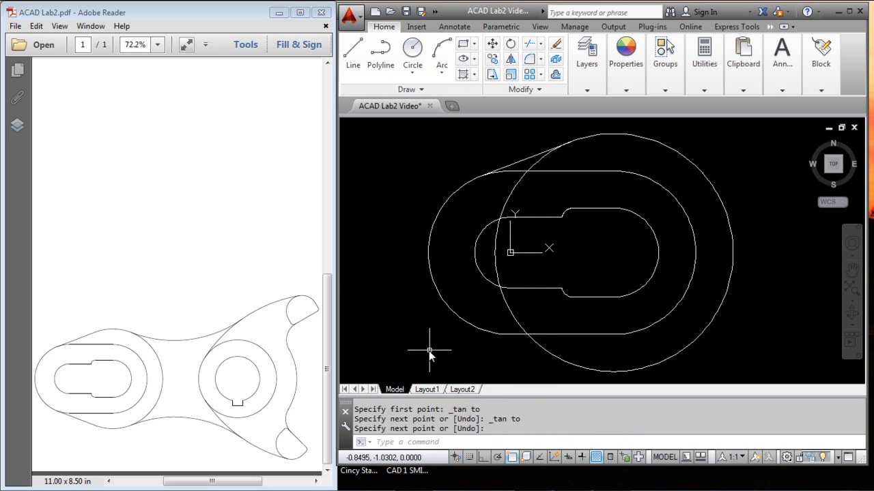
key("Return")
- Draw a second line tangent to the outer slot's left arc and the large circle along their lower side
key("Return")
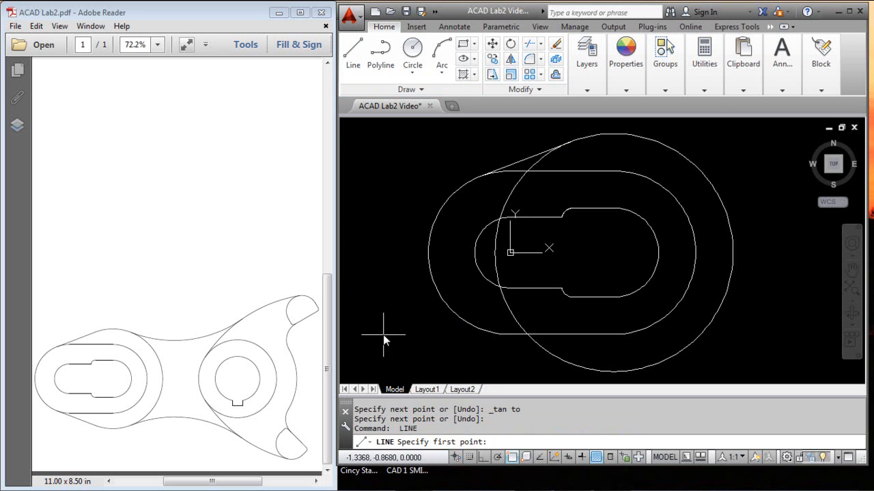
right_click(392, 199, "shift")
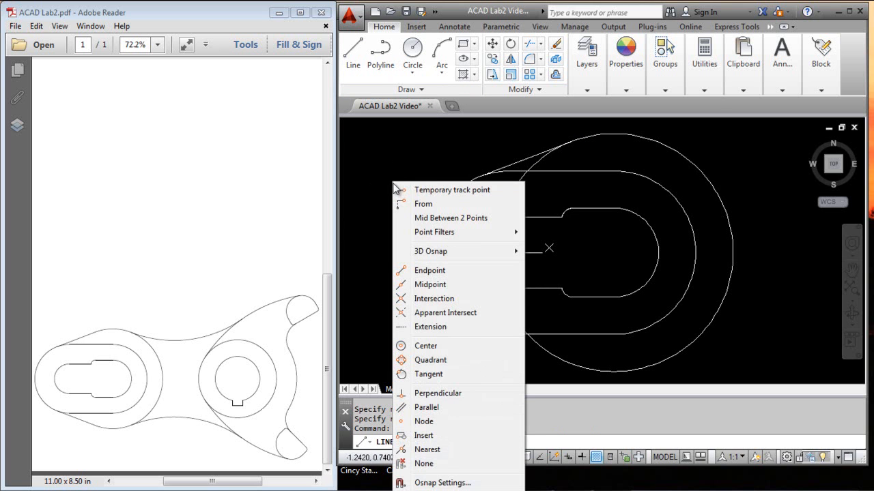
left_click(444, 376)
left_click(448, 307)
right_click(398, 274, "shift")
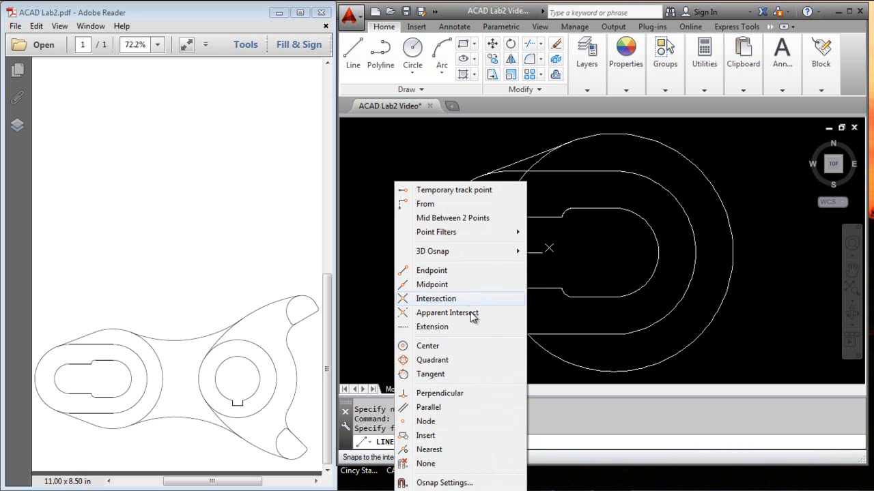
left_click(456, 375)
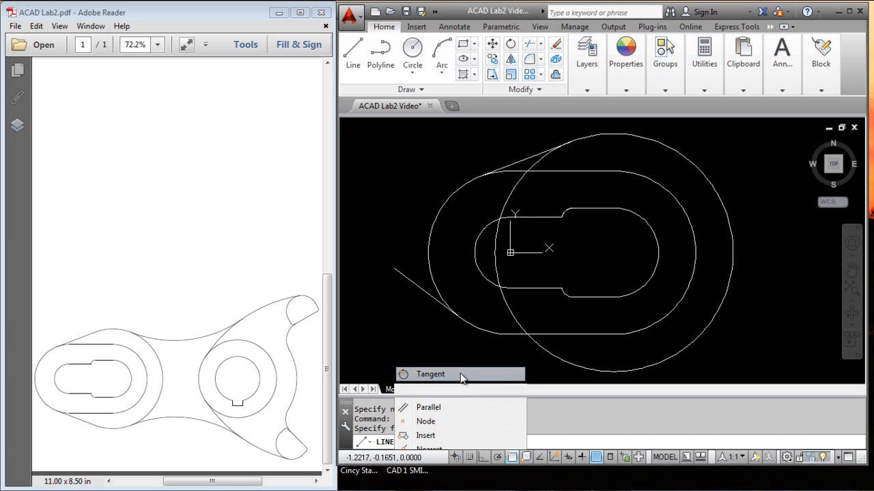
left_click(576, 370)
key("Return")
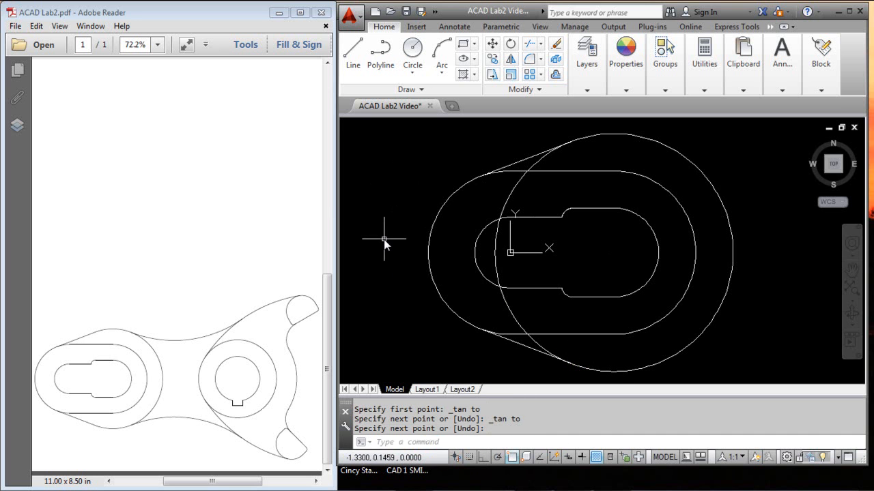
- Trim away the large circle's left portion between the two tangent lines
type("tr")
key("Return")
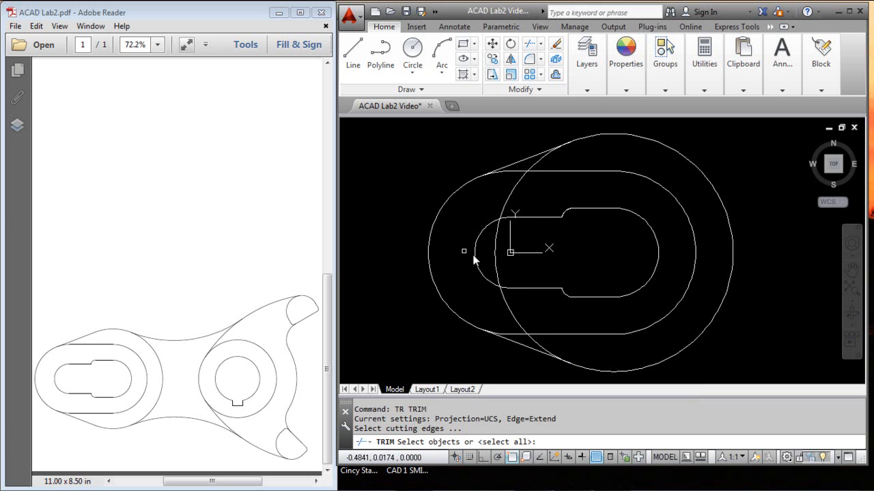
left_click(525, 348)
left_click(527, 158)
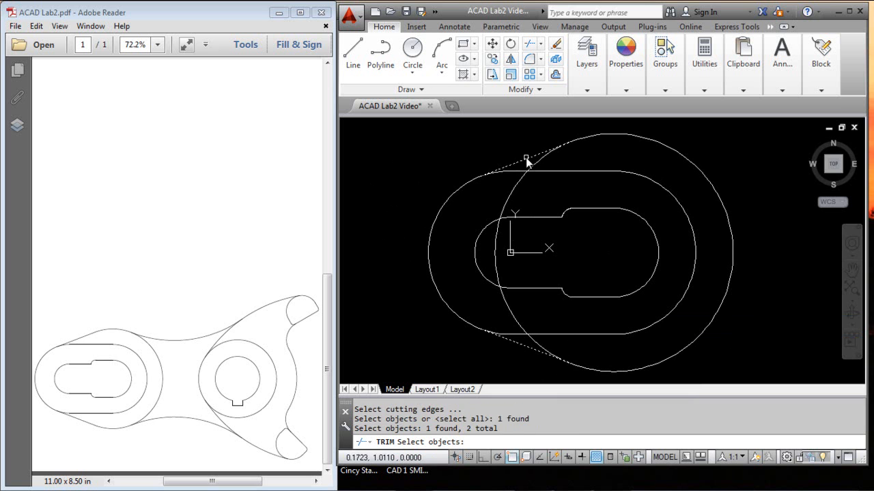
key("Return")
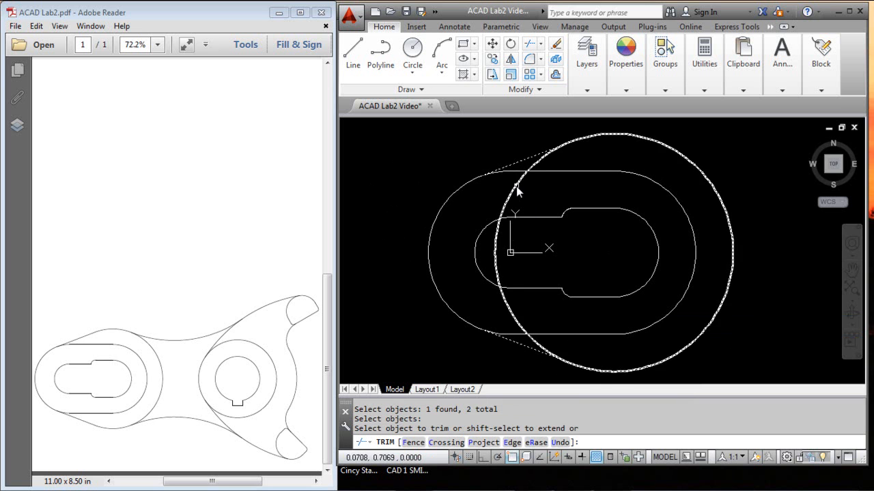
left_click(517, 192)
key("Return")
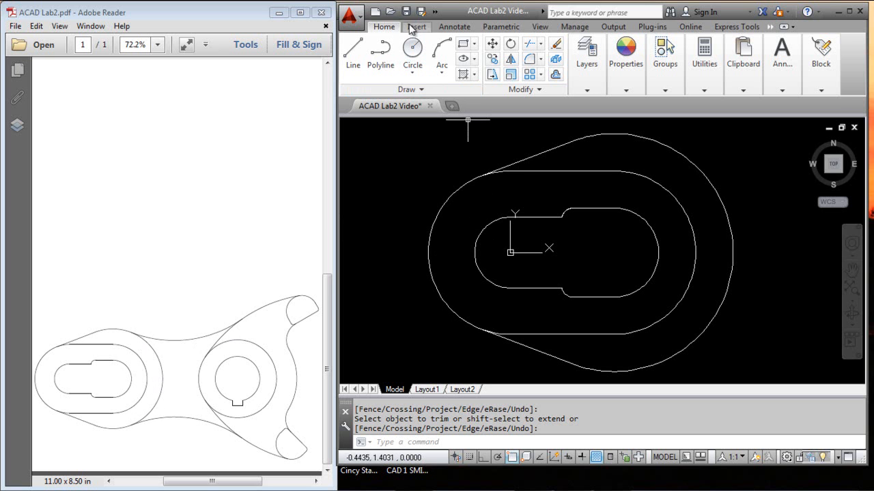
middle_click_drag(665, 296, 594, 294)
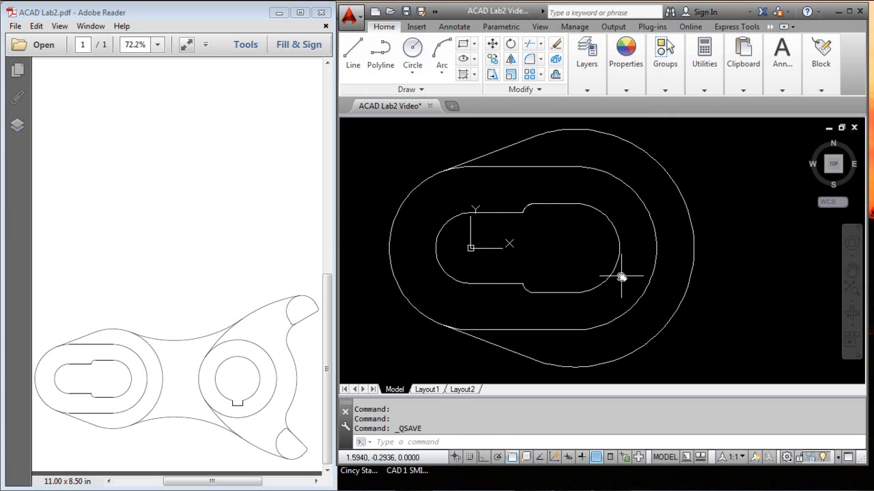
scroll(620, 287, "up", 2)
scroll(620, 287, "down", 4)
middle_click_drag(724, 319, 652, 300)
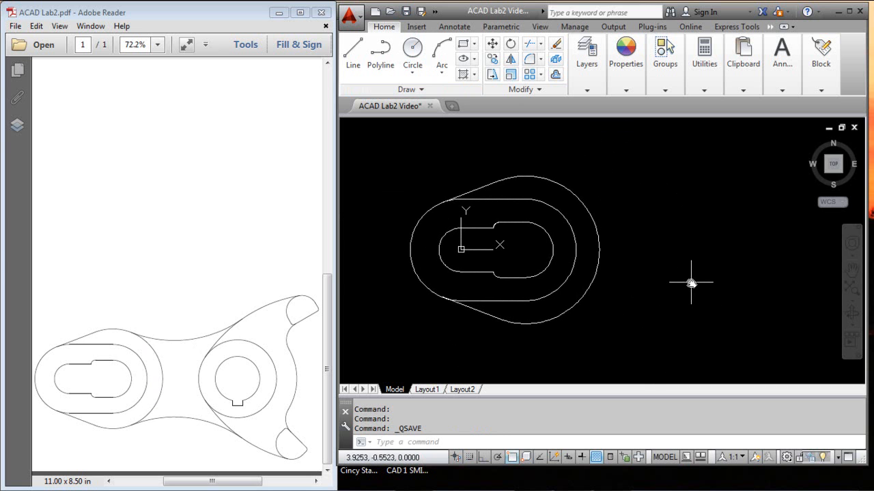